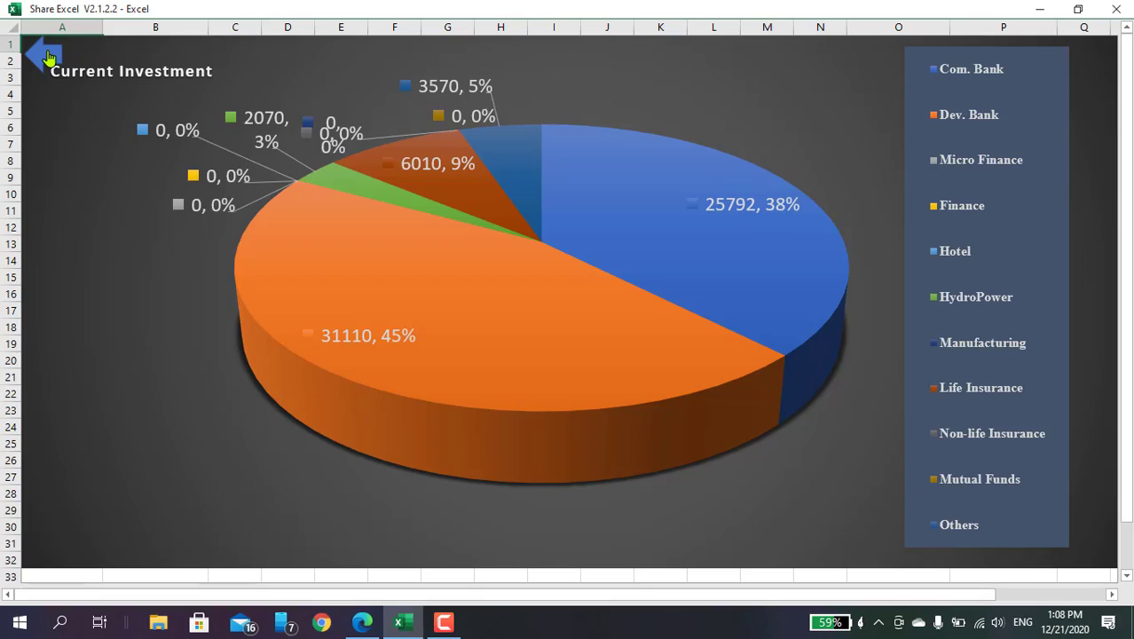
Browse the My Watchlist and Virtual Trading sheets, returning to the main dashboard sheet each time
left_click(49, 58)
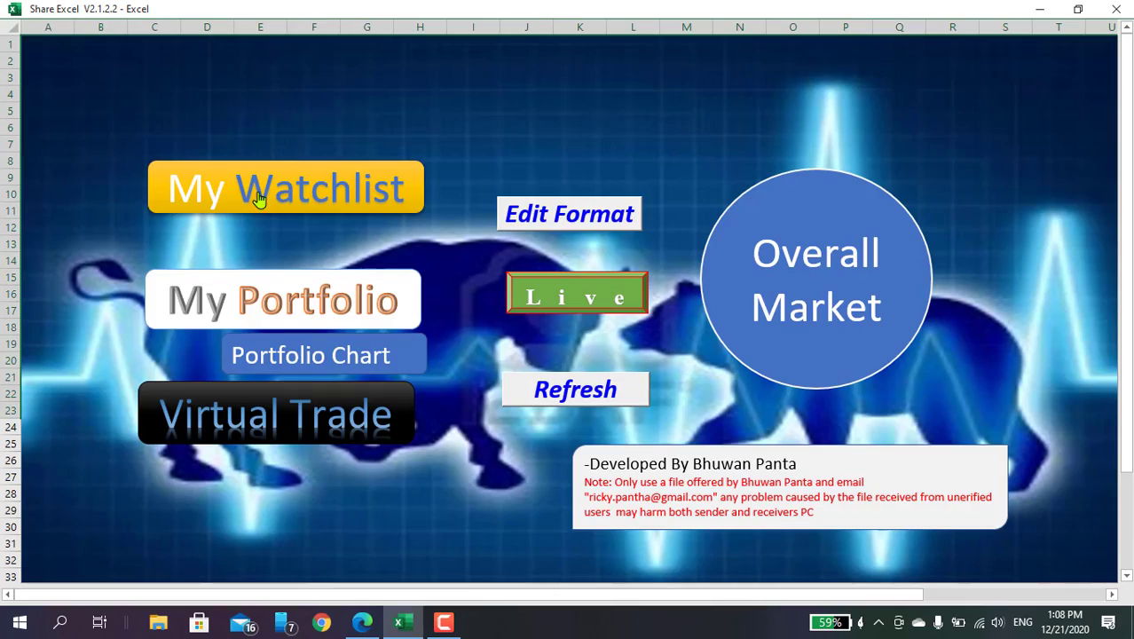
left_click(277, 192)
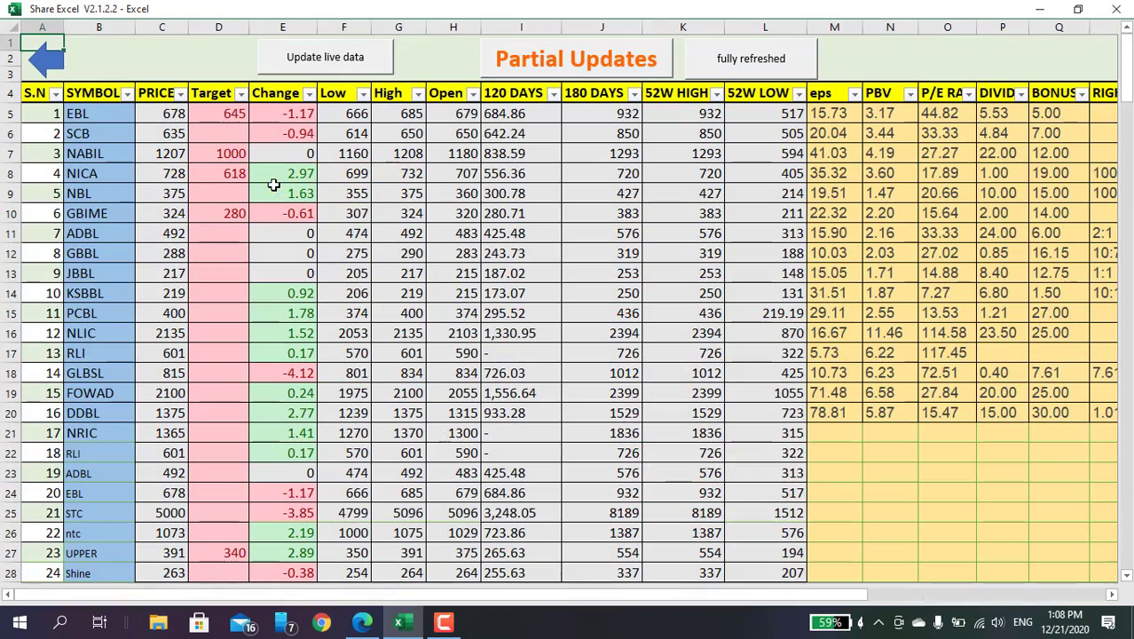
left_click(44, 60)
left_click(252, 401)
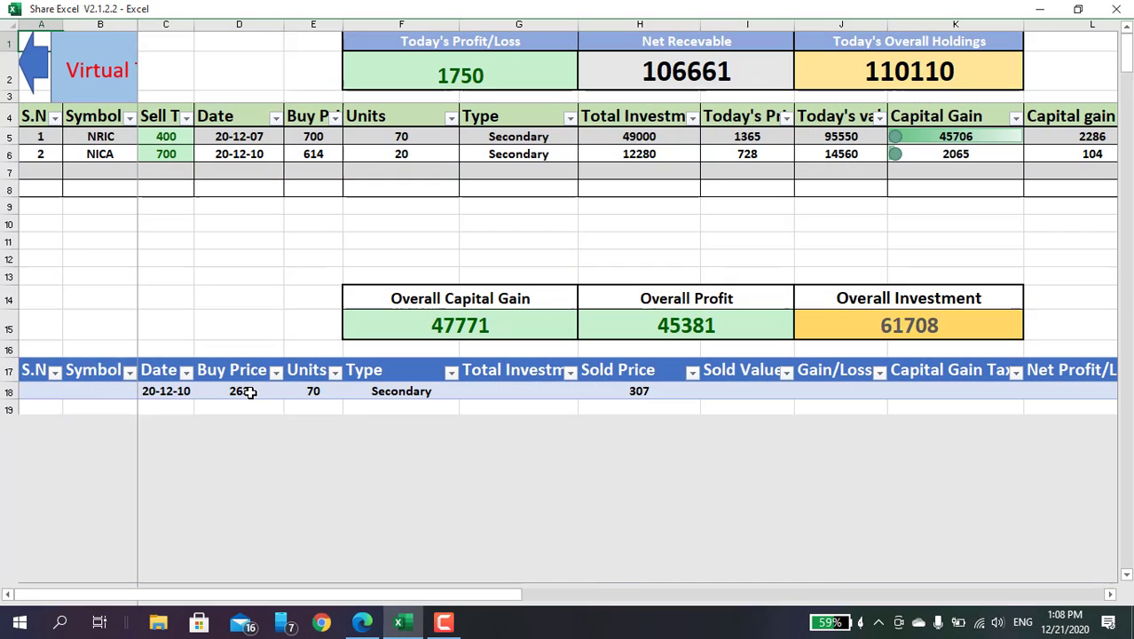
left_click(32, 71)
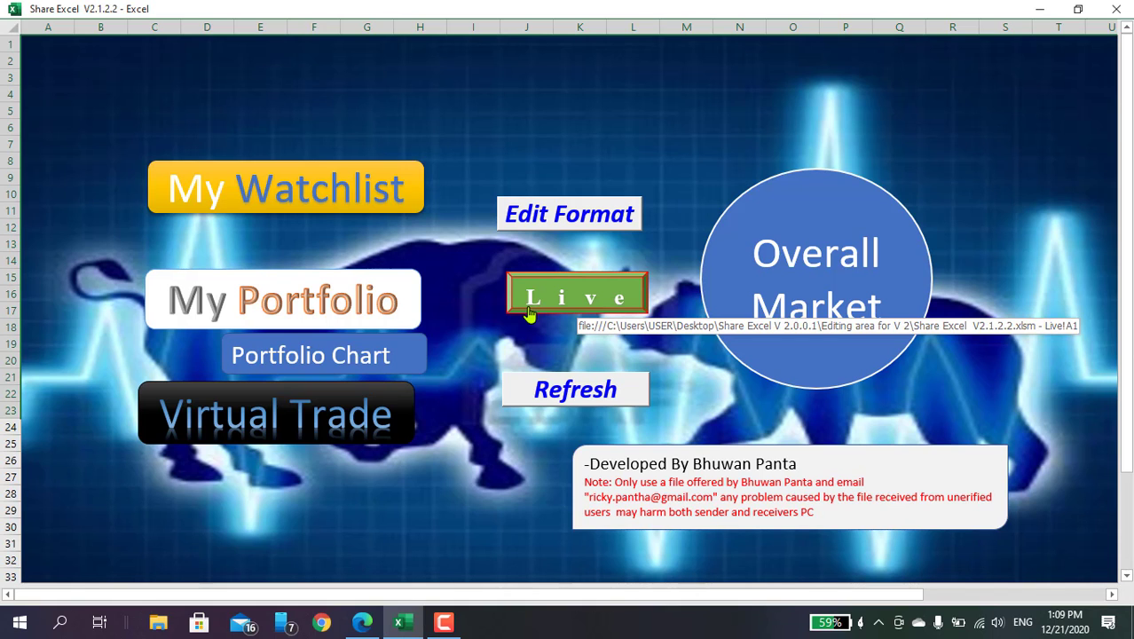
Minimise Excel, refresh the desktop, and bring back the NEPSE online trading browser window
left_click(1045, 11)
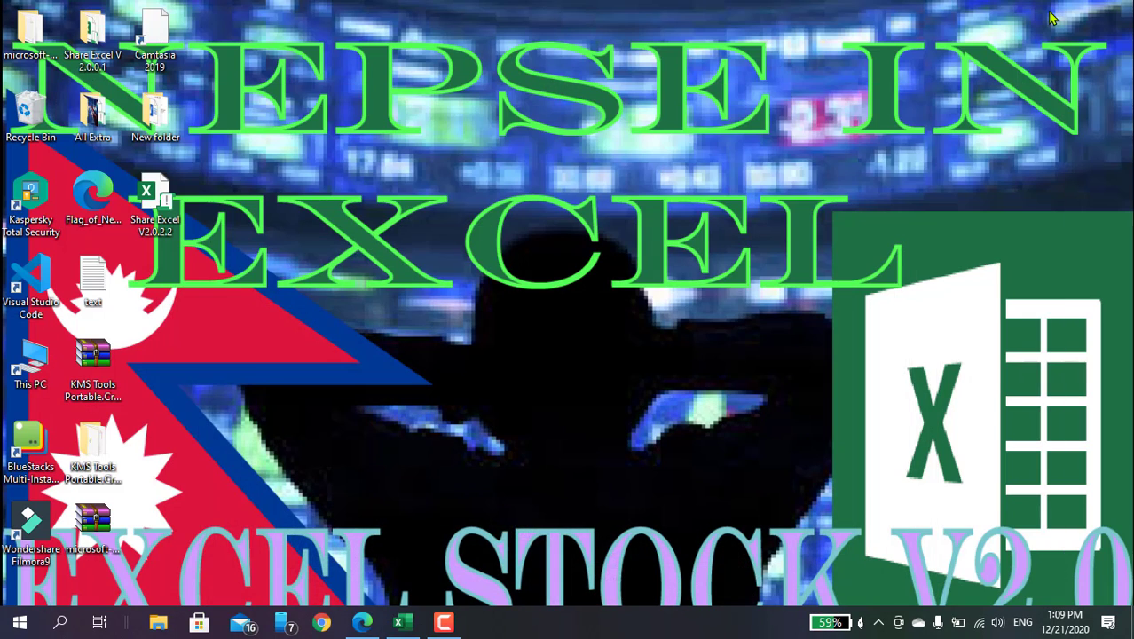
right_click(560, 97)
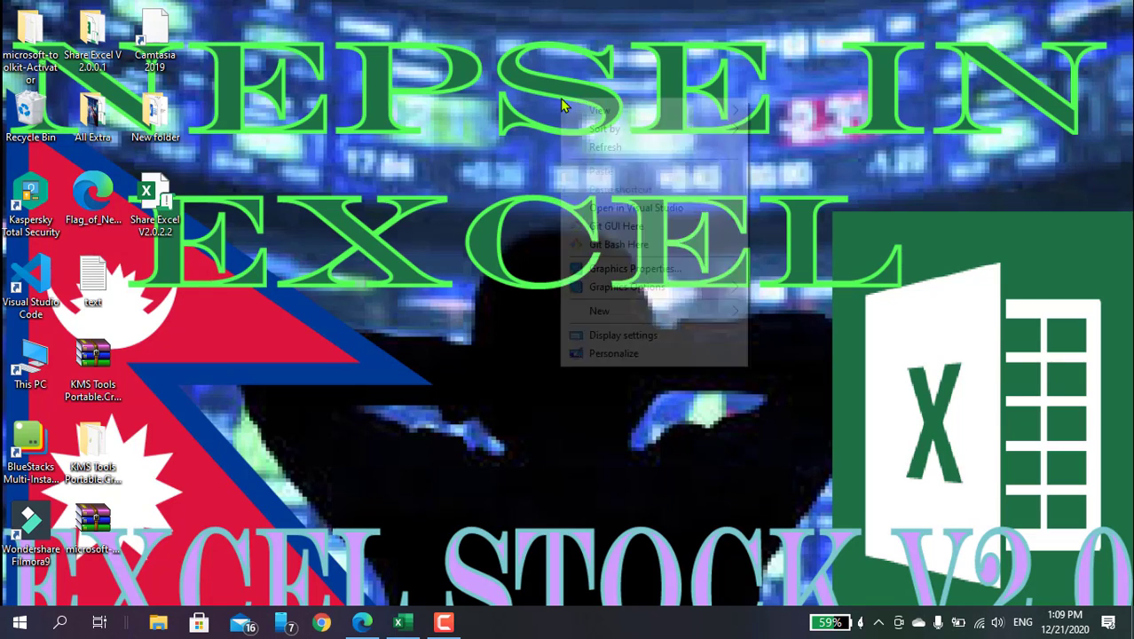
left_click(604, 147)
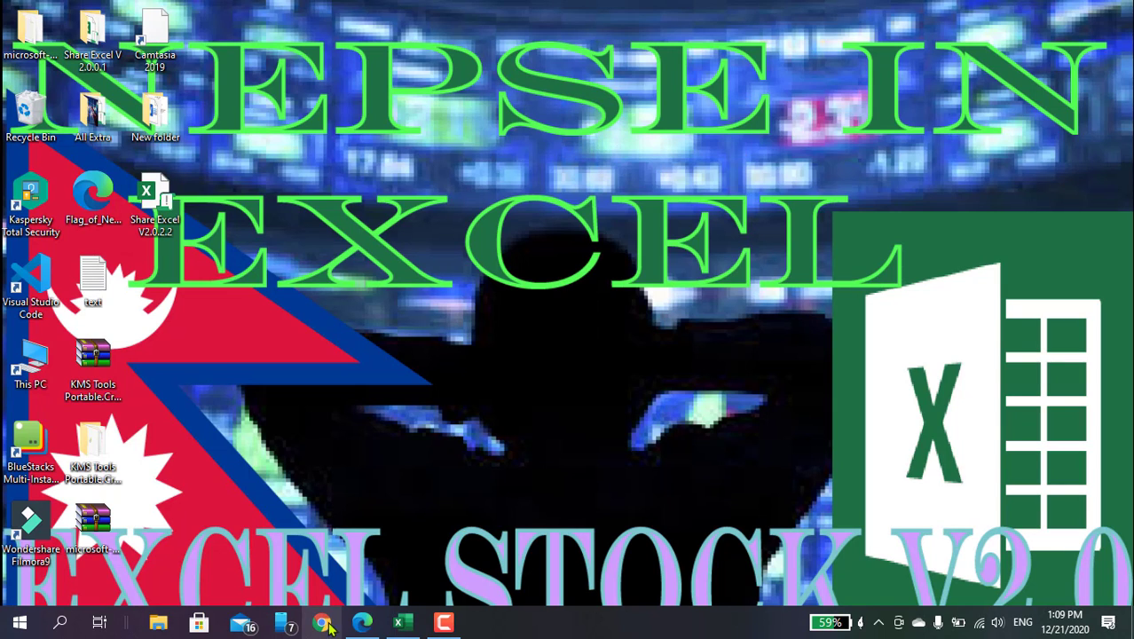
mouse_move(362, 623)
left_click(360, 597)
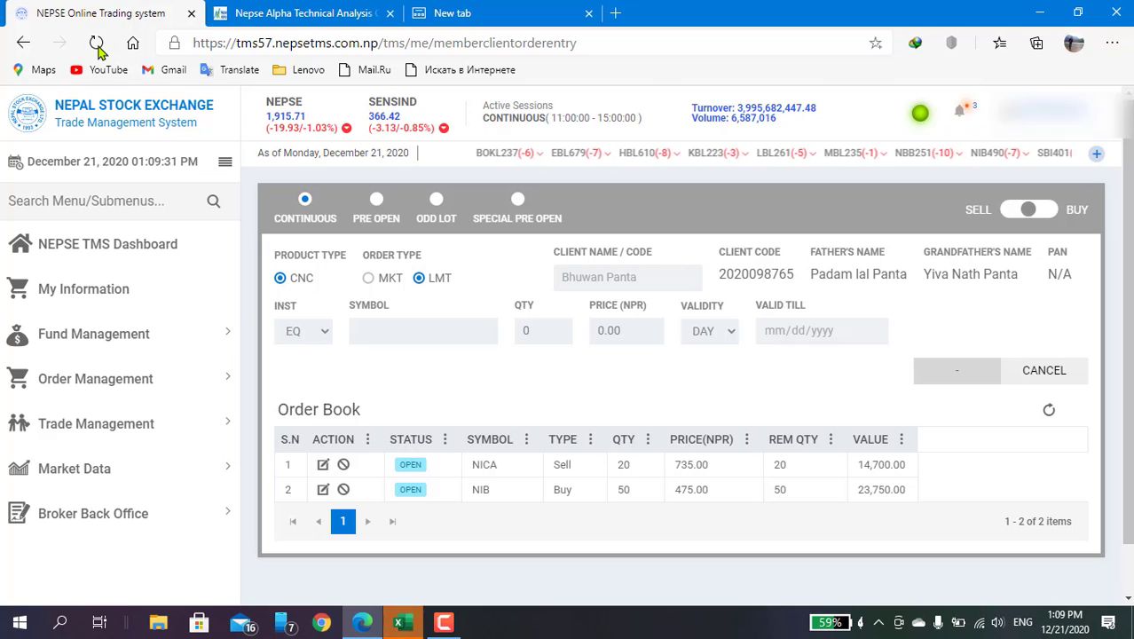
Reload the TMS order entry page, then log out from the account menu
left_click(96, 43)
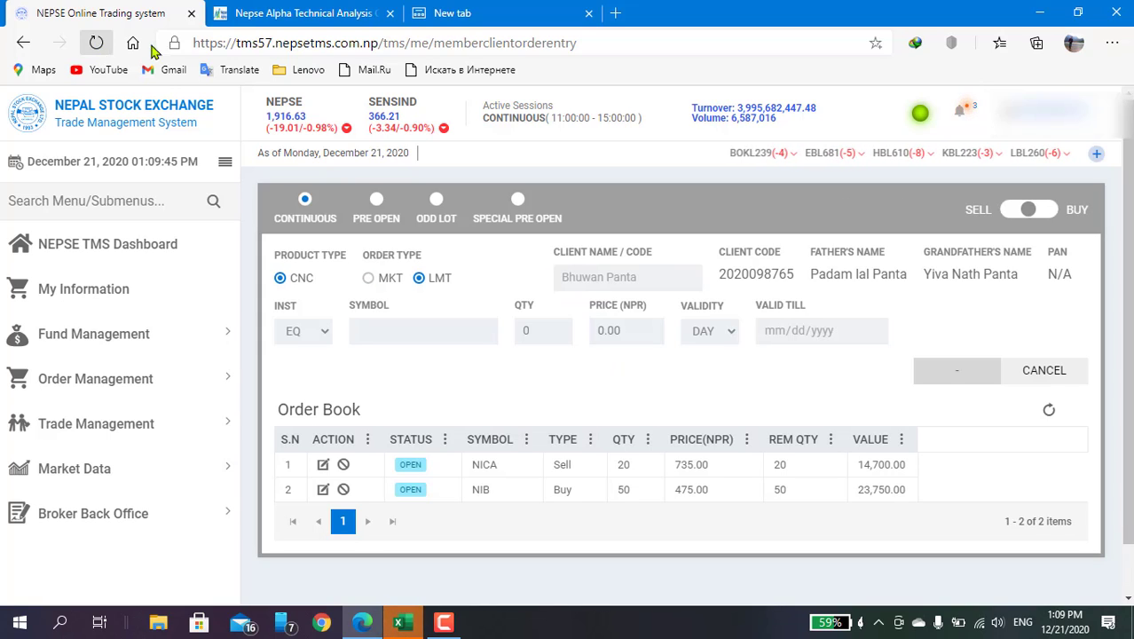
left_click(1091, 113)
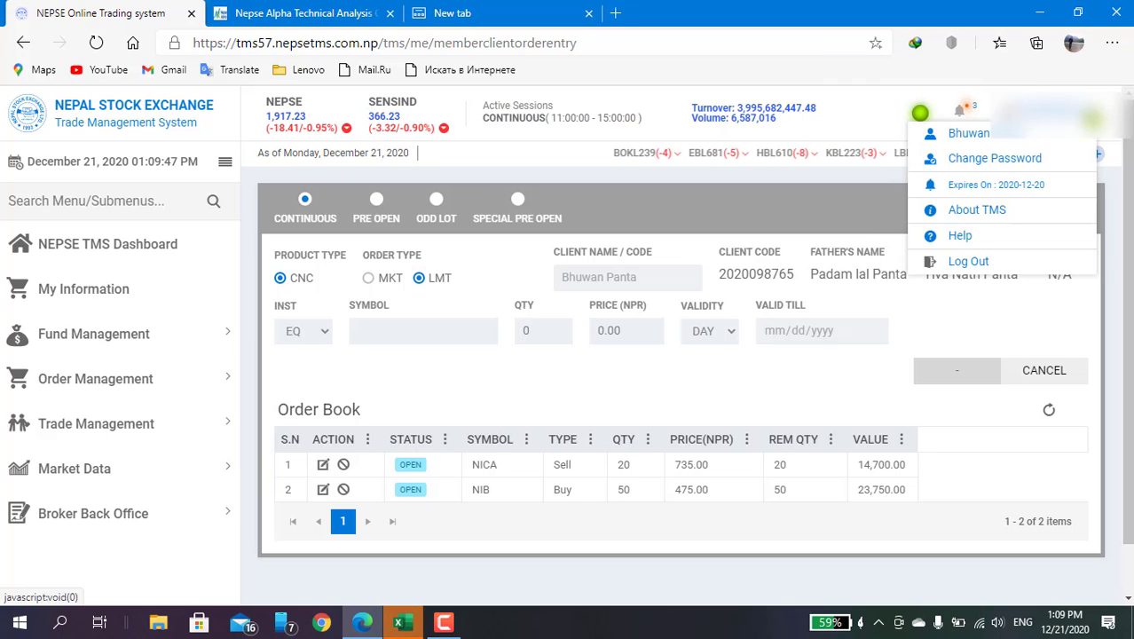
left_click(967, 262)
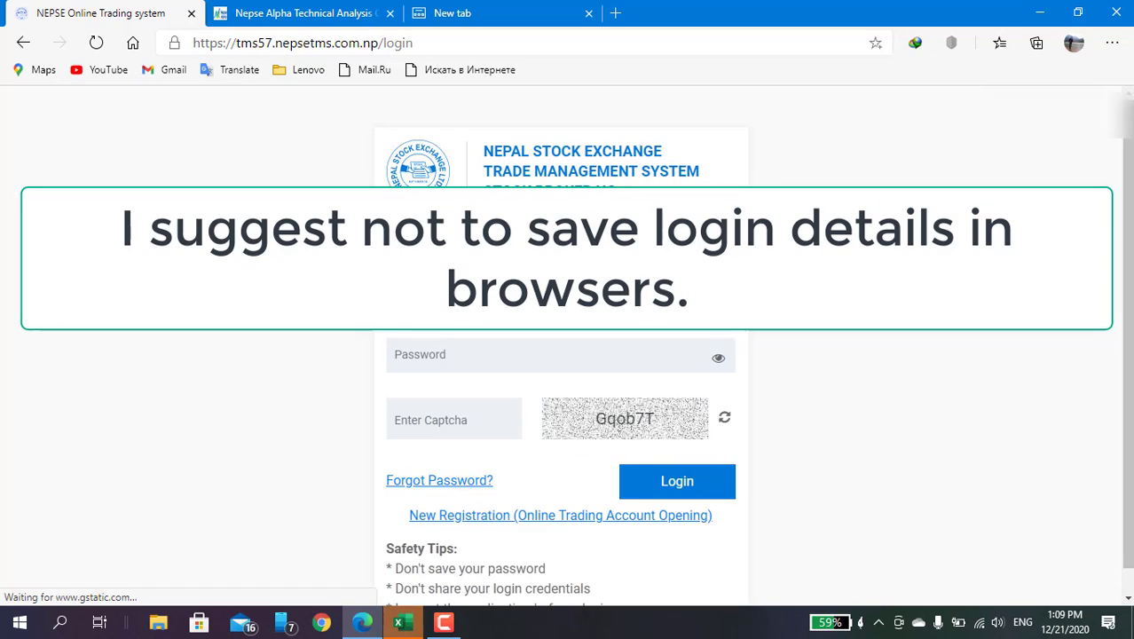
Fill in the login captcha and submit the login to reach the client dashboard
left_click(438, 426)
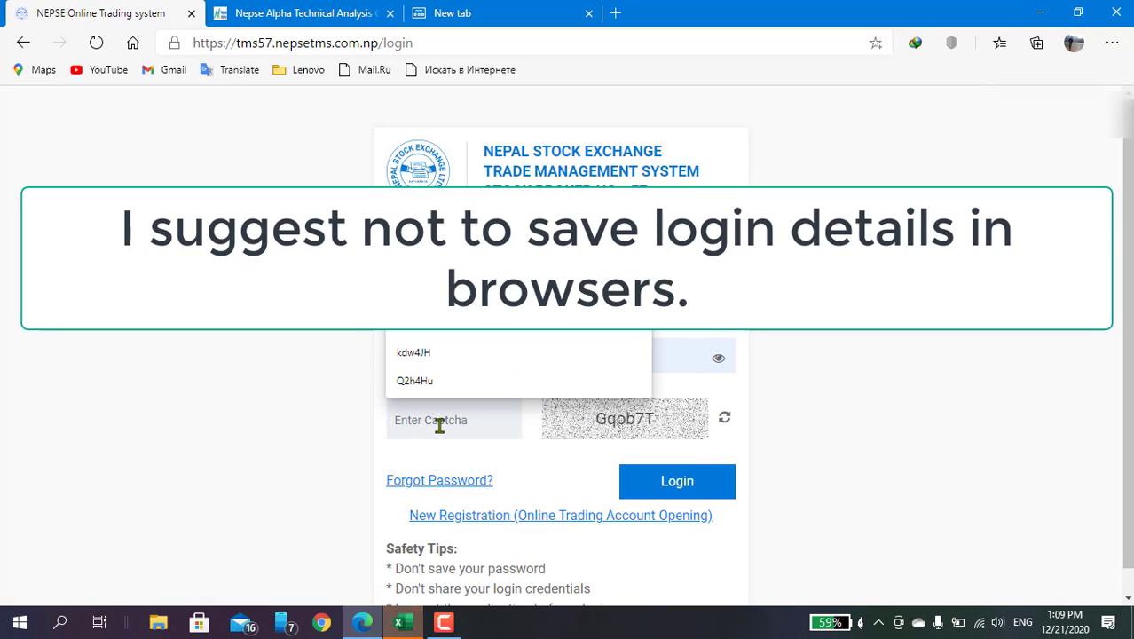
type("Gqob7T")
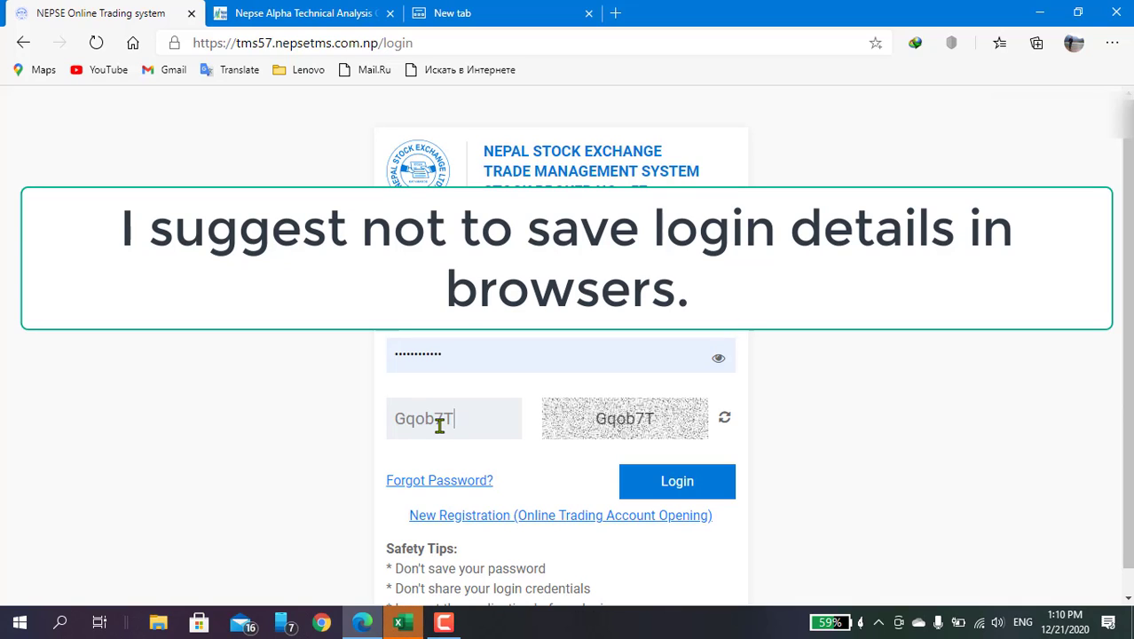
key("Return")
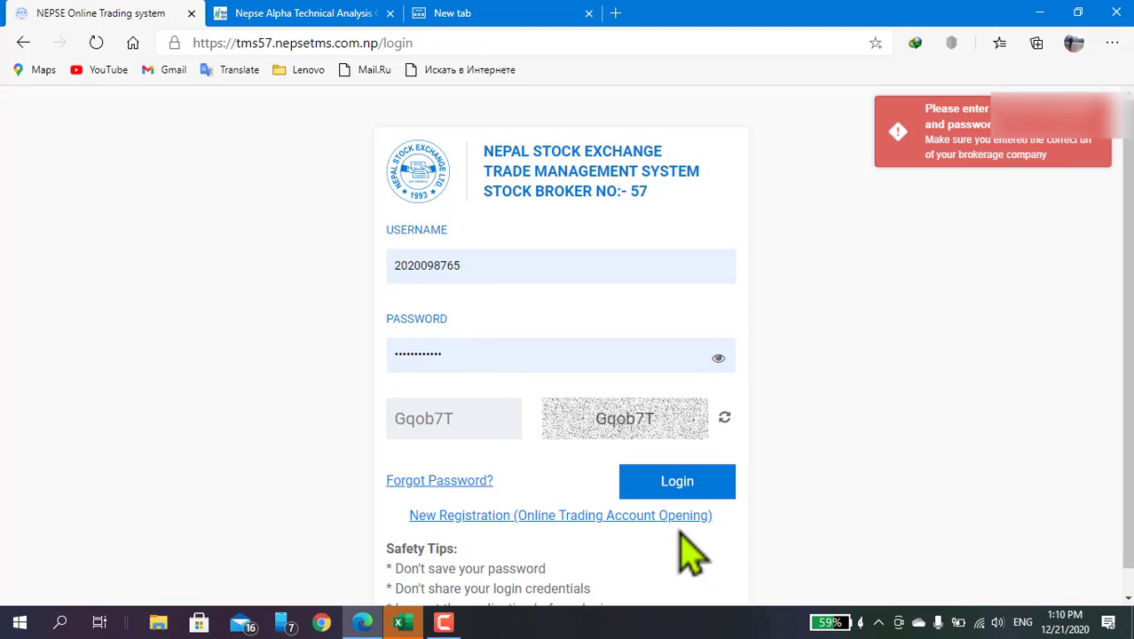
left_click(715, 490)
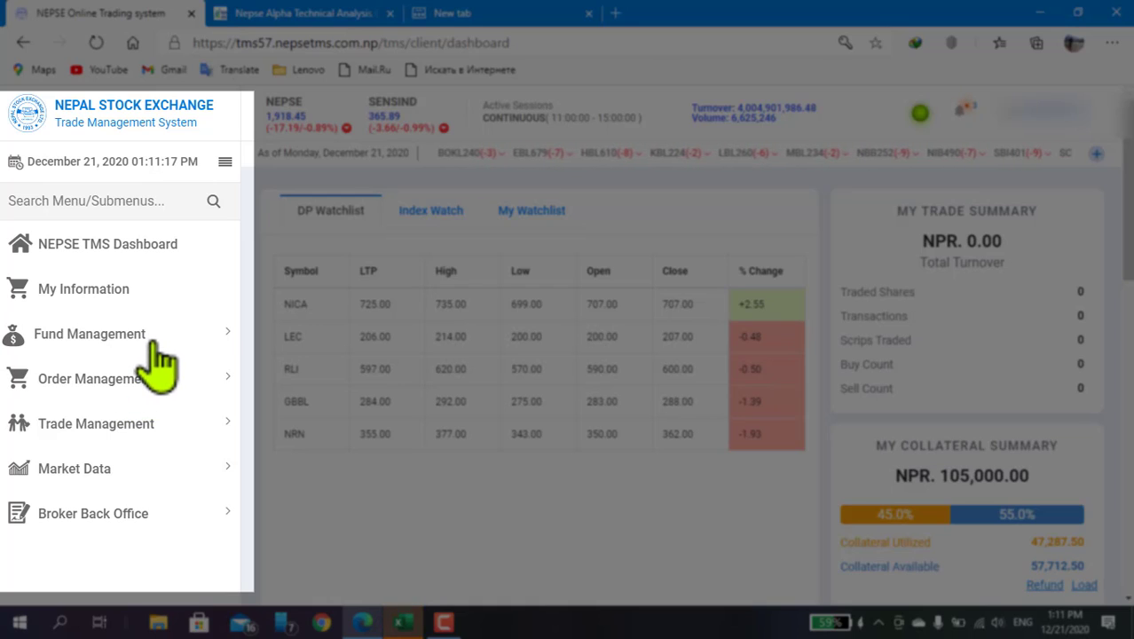
left_click(156, 348)
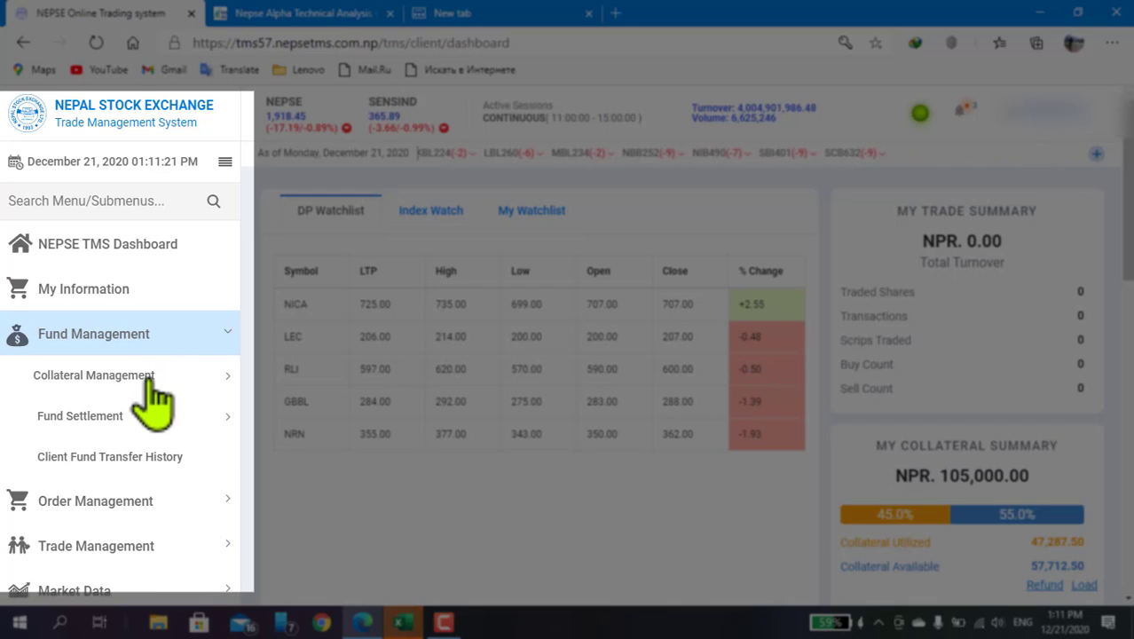
left_click(149, 376)
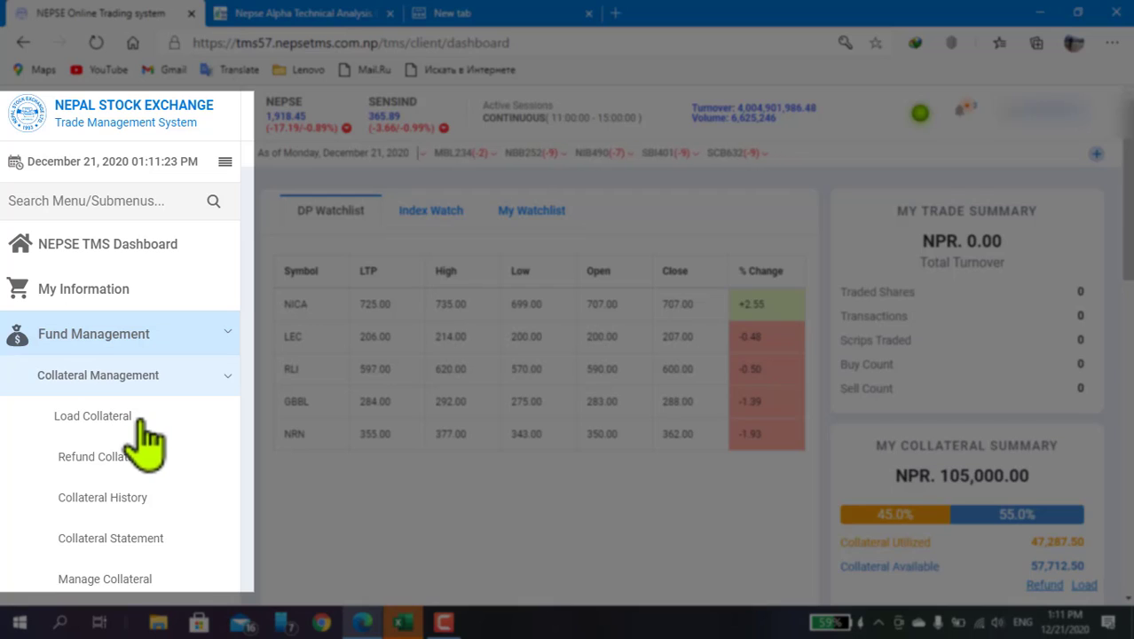
left_click(200, 337)
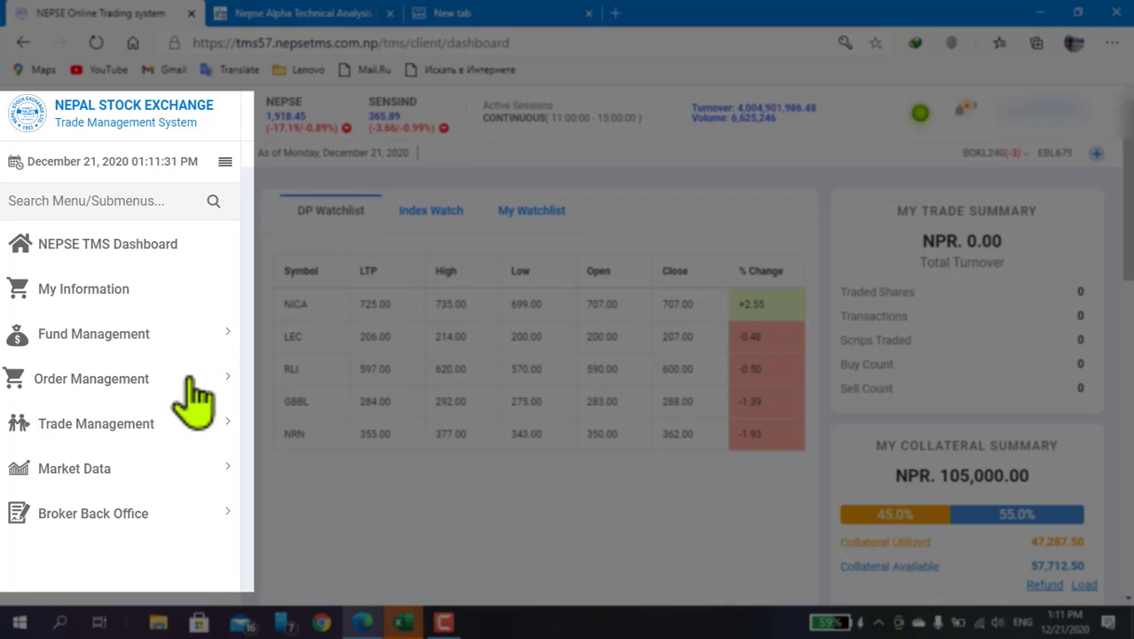
Open Order Management > Buy/Sell and switch the order form to Buy
left_click(191, 379)
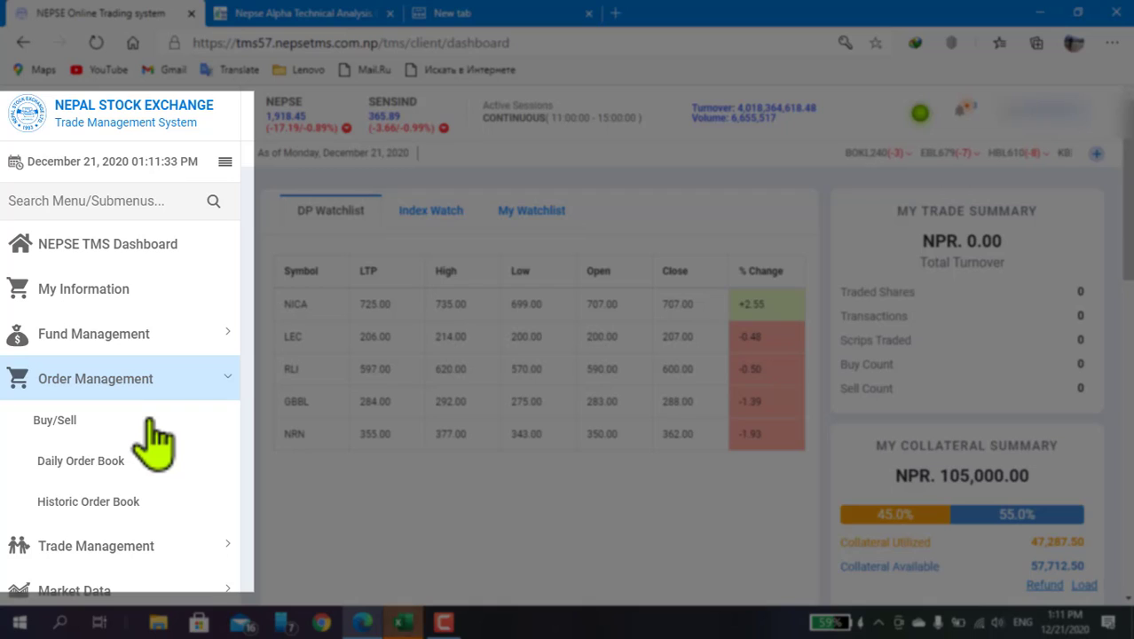
left_click(93, 424)
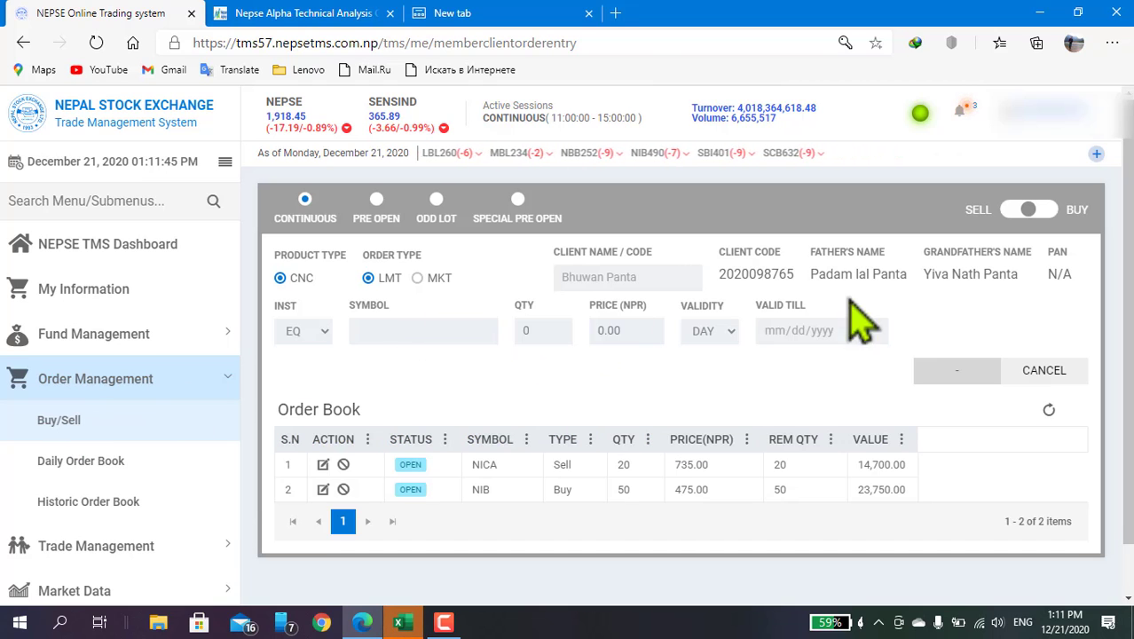
left_click(1025, 231)
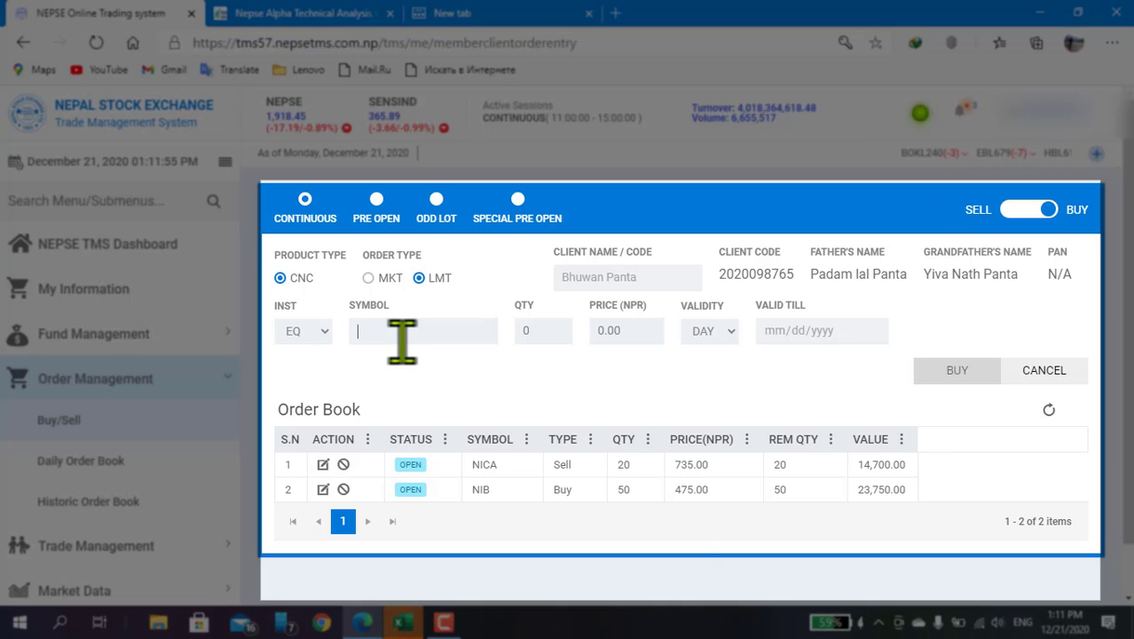
Place a limit buy order for symbol GBIME, quantity 50, price 315
type("GBI")
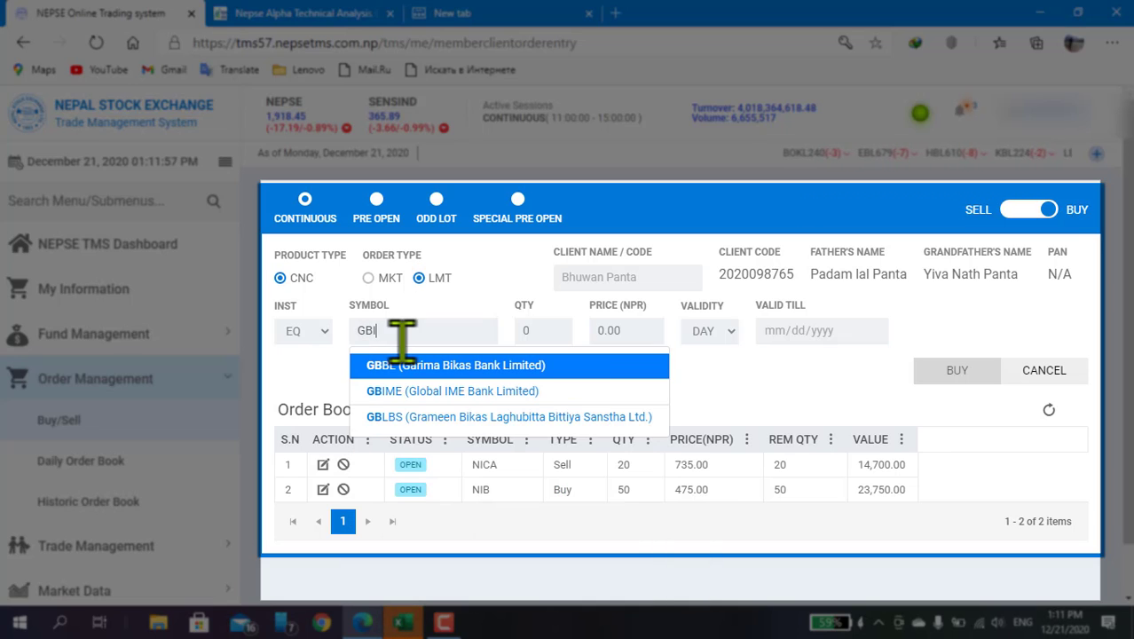
type("ME")
key("Return")
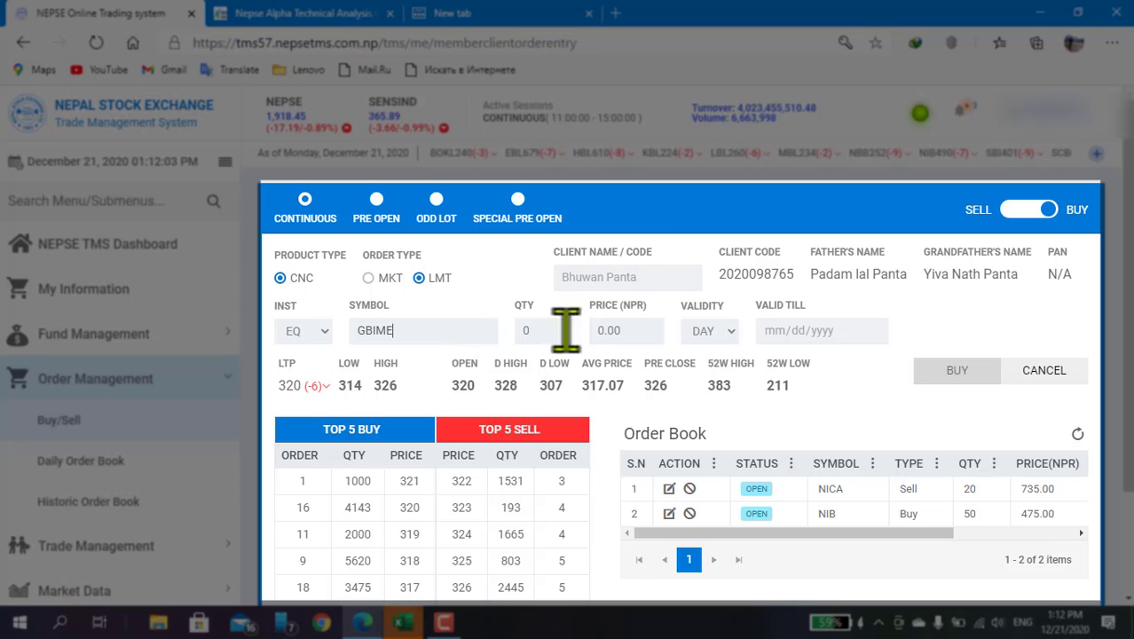
double_click(385, 384)
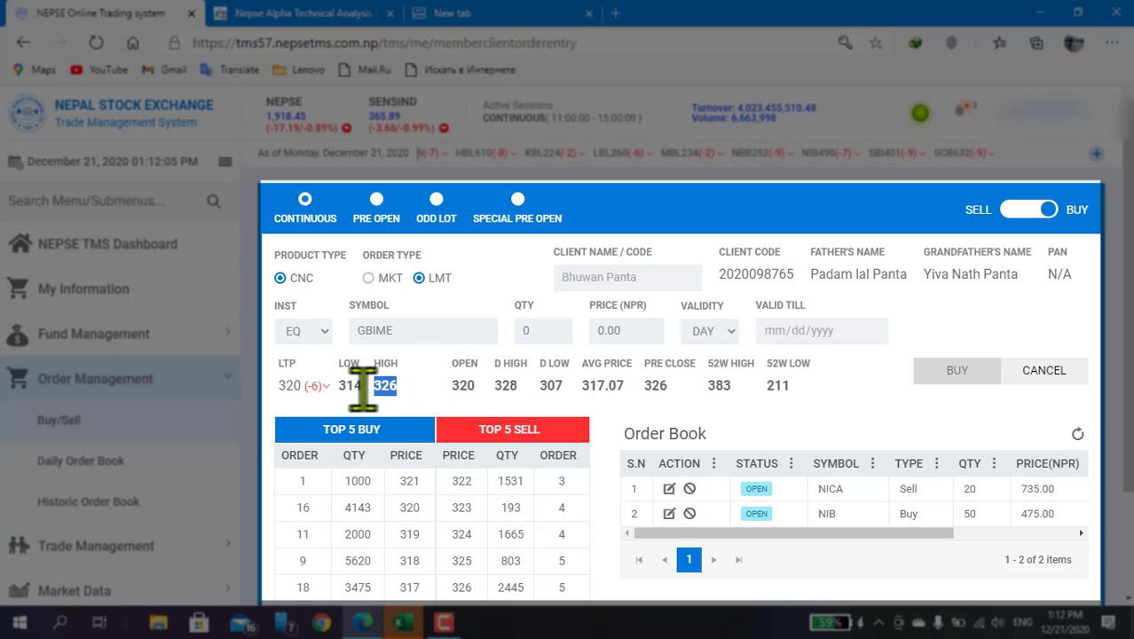
double_click(351, 385)
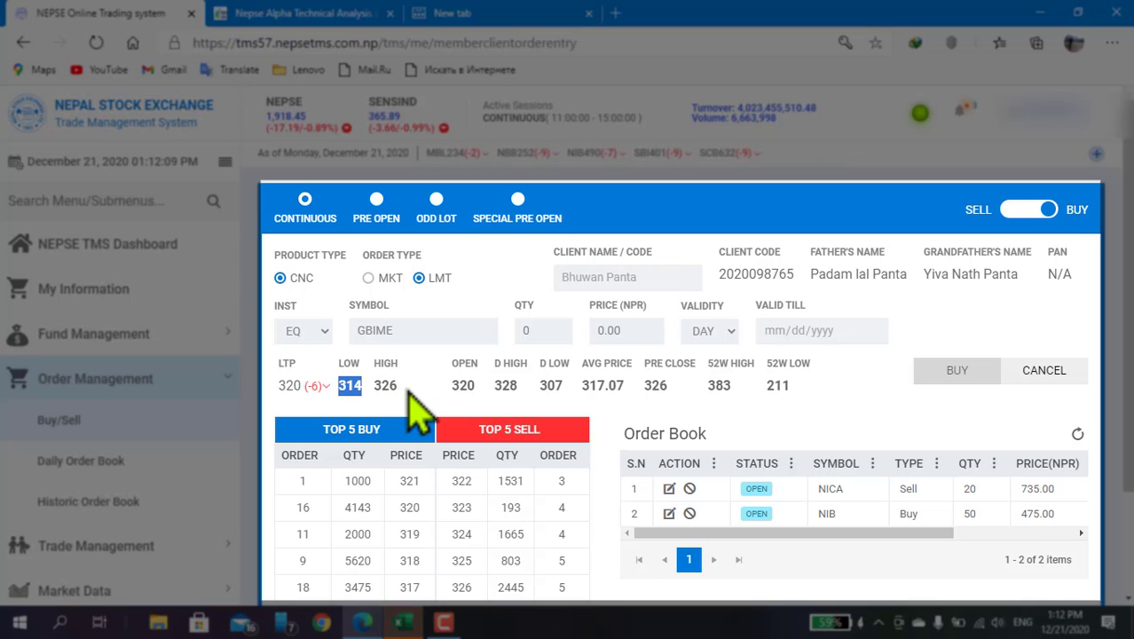
left_click(544, 339)
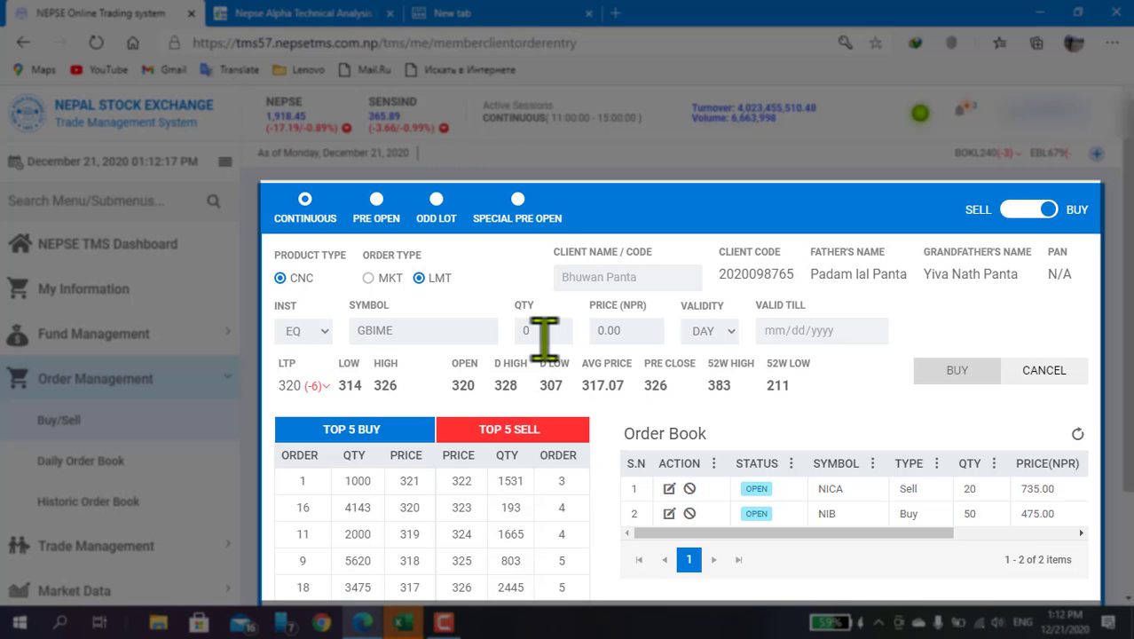
type("3")
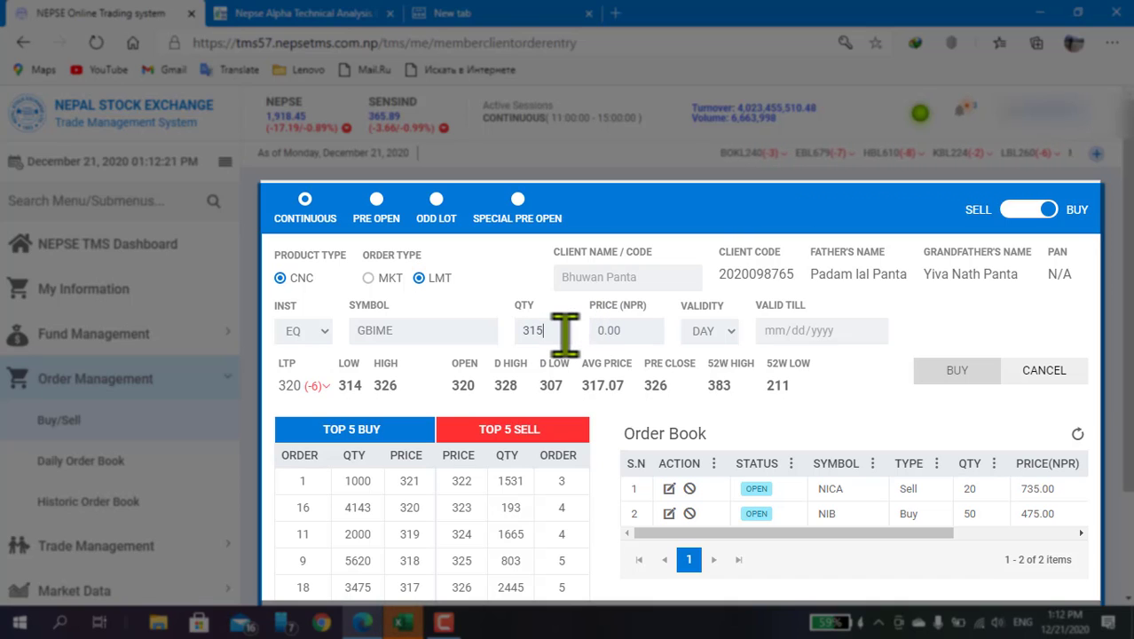
key("BackSpace")
type("50")
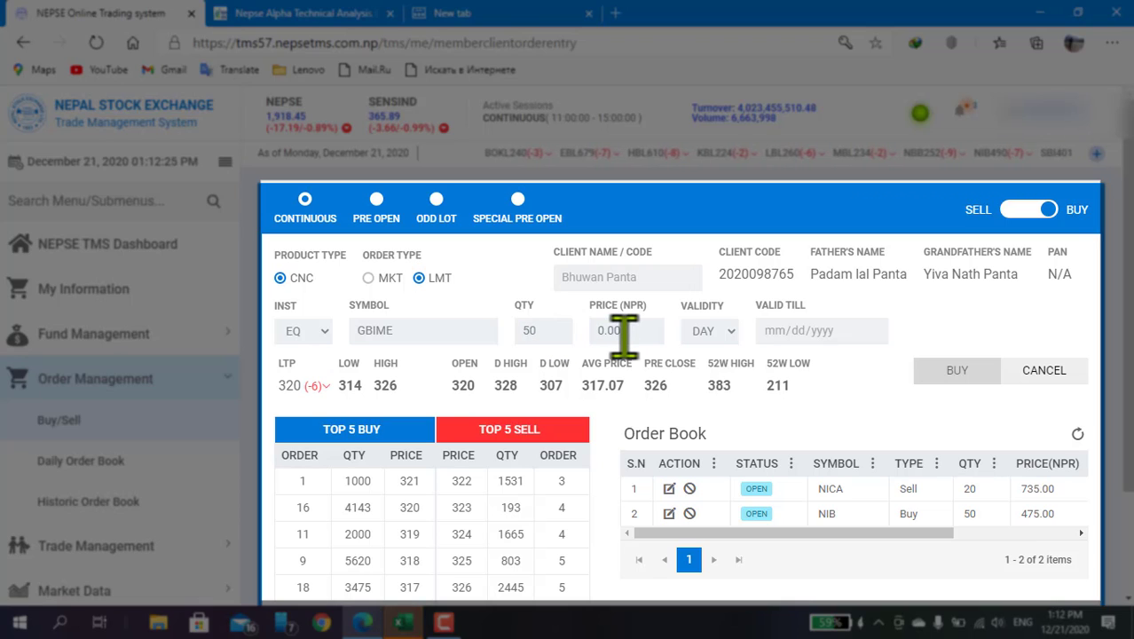
type("315")
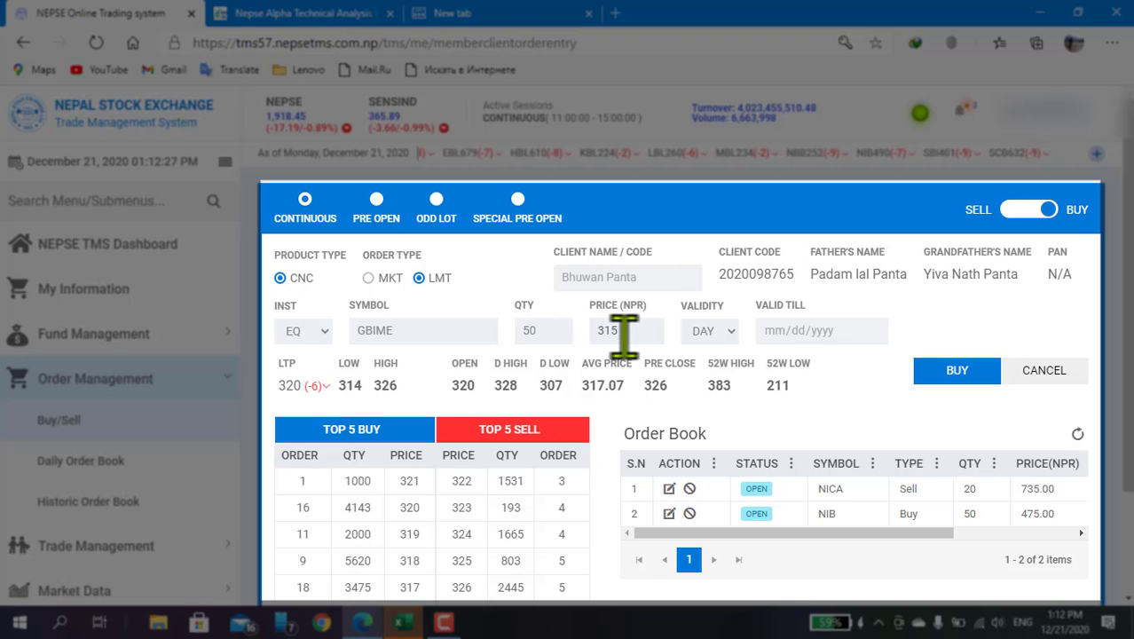
left_click(957, 373)
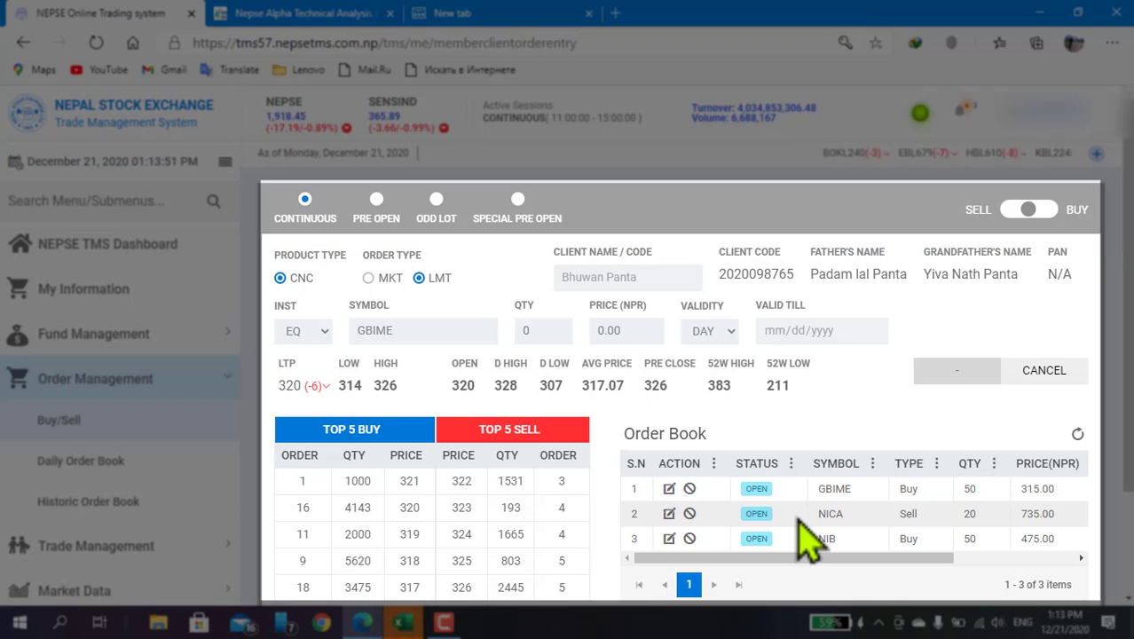
Modify the open GBIME buy order's price from 315 to 317 and resubmit it
left_click(668, 489)
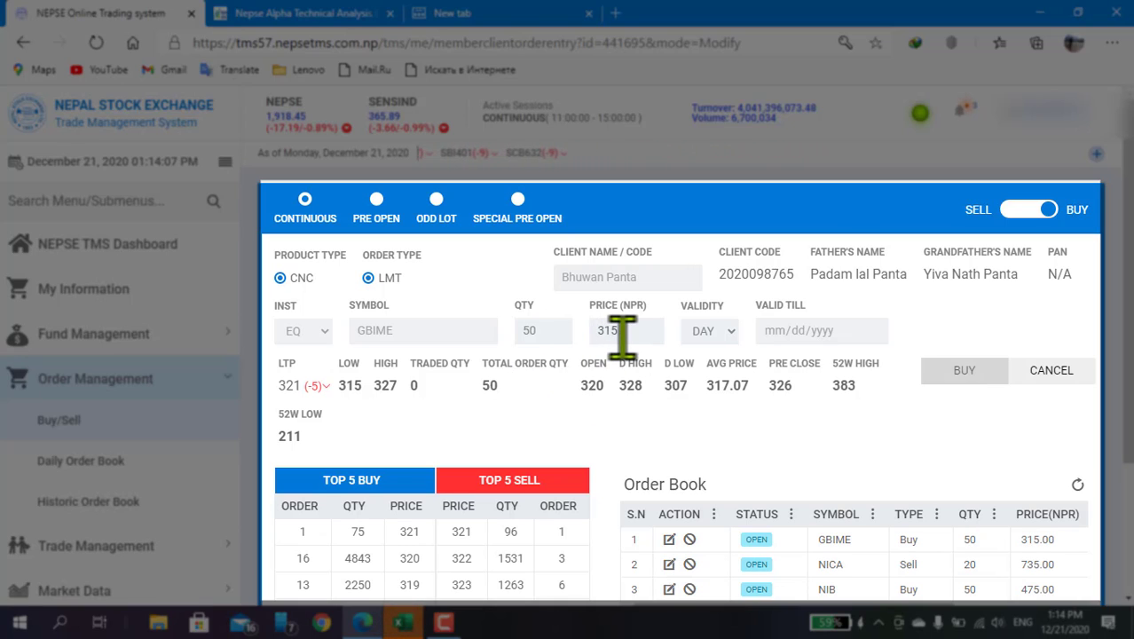
key("BackSpace")
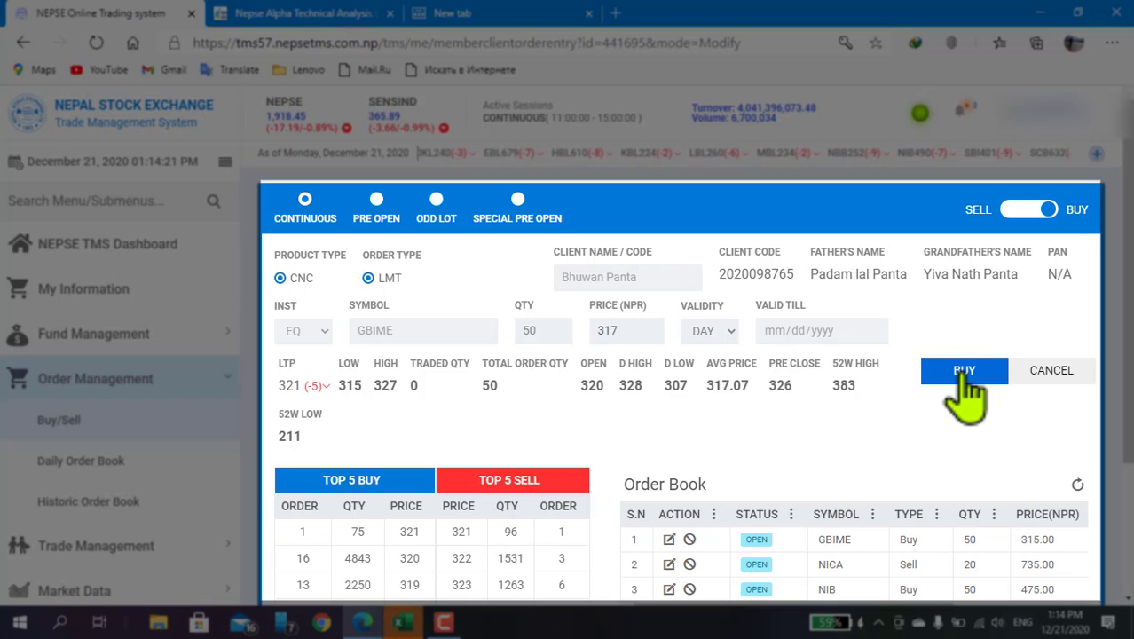
left_click(961, 371)
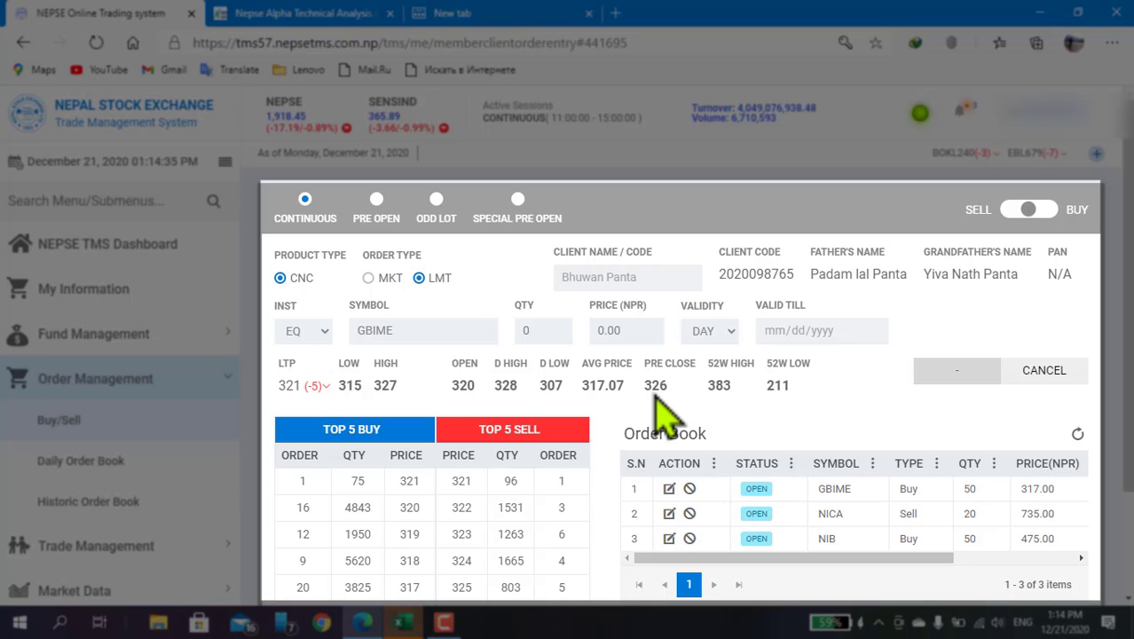
Cancel the GBIME buy order at 317, confirming with Yes, then switch to Excel
left_click(689, 489)
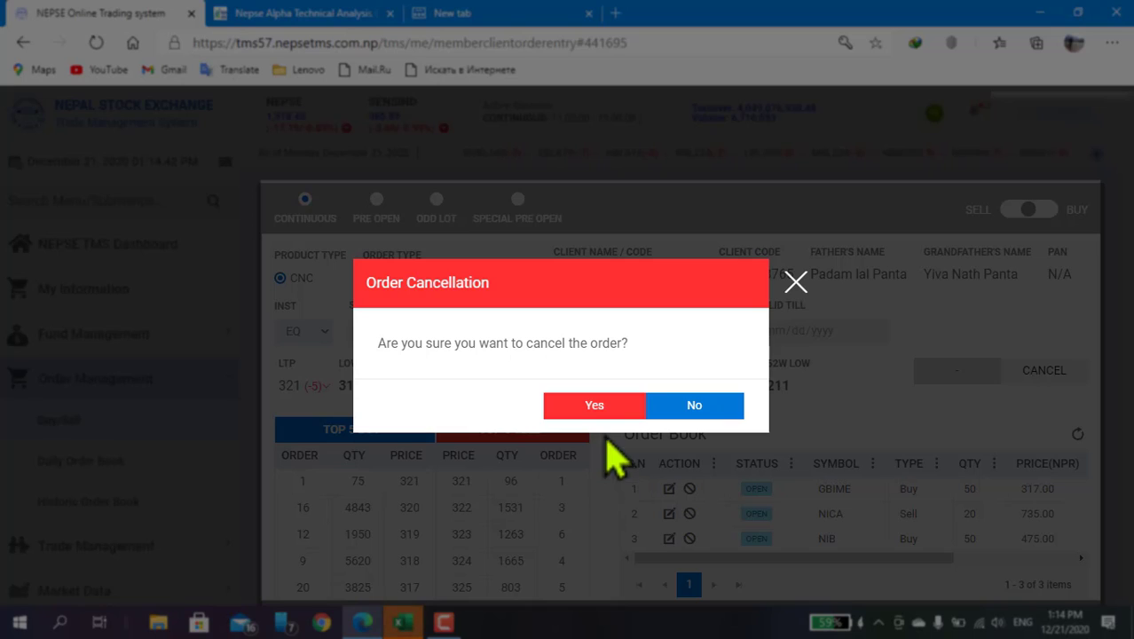
left_click(594, 406)
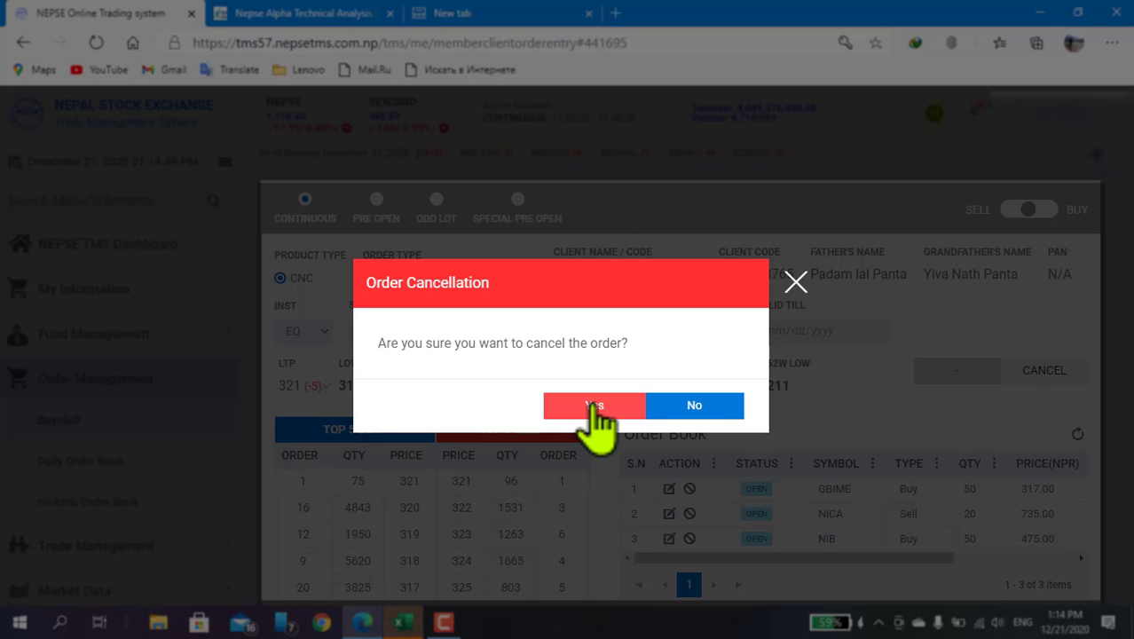
left_click(594, 405)
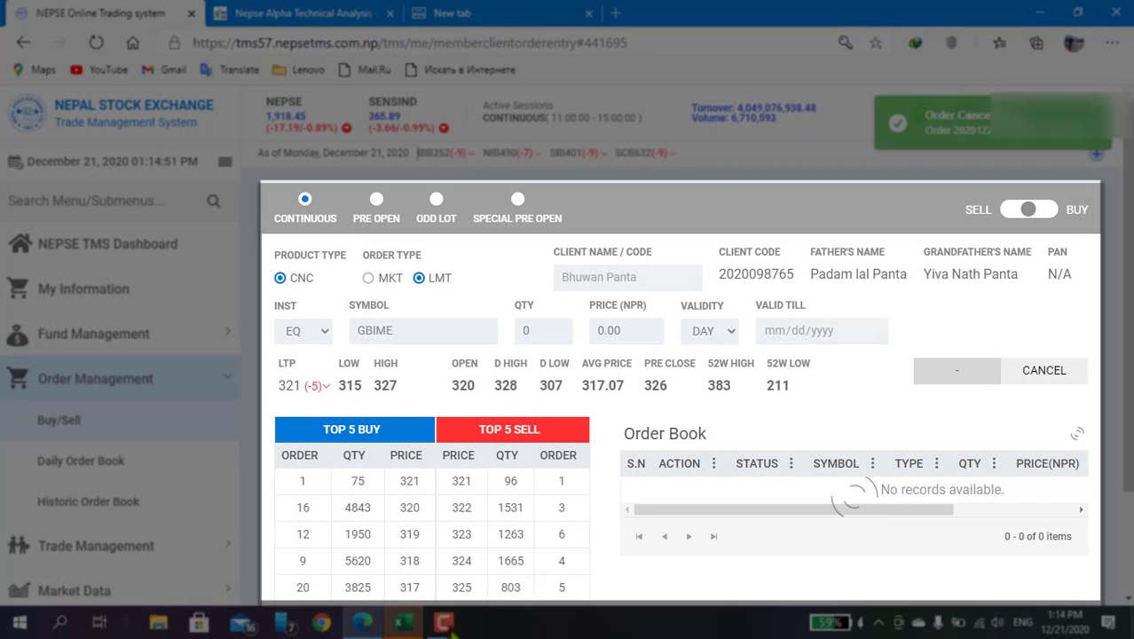
mouse_move(443, 623)
left_click(402, 622)
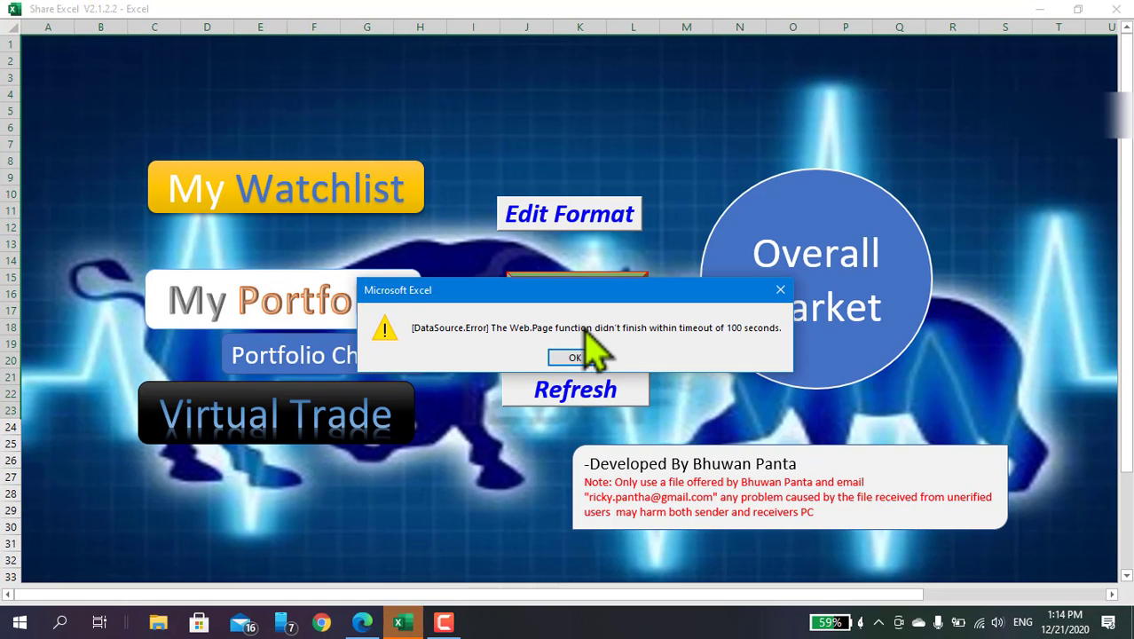
Dismiss Excel's DataSource.Error timeout and return to the NEPSE TMS browser window
left_click(575, 359)
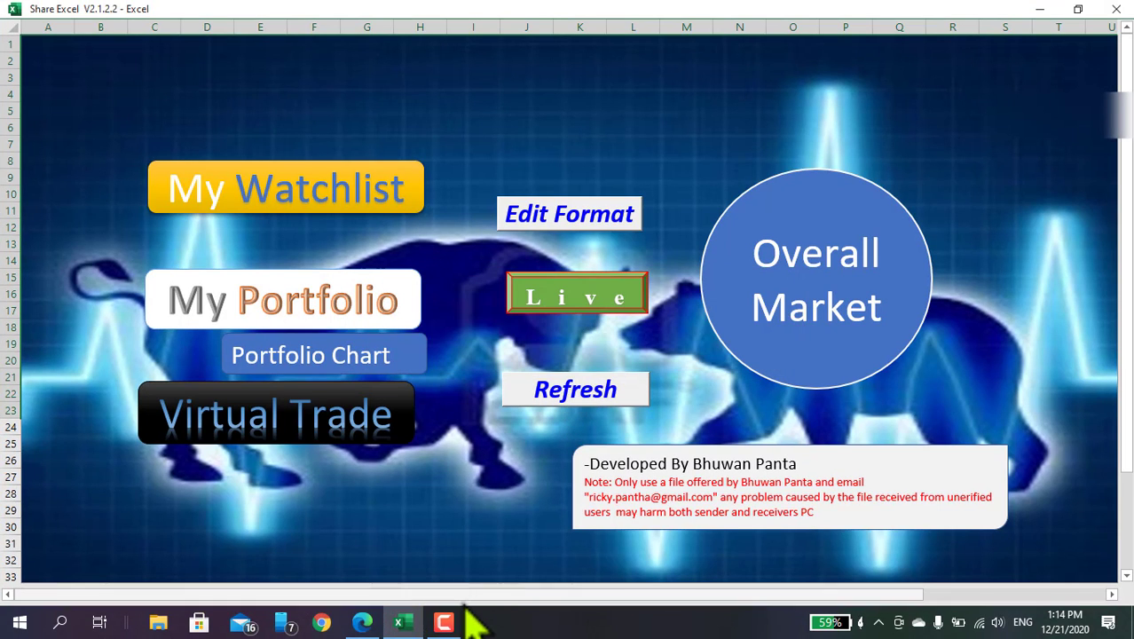
mouse_move(362, 622)
left_click(351, 497)
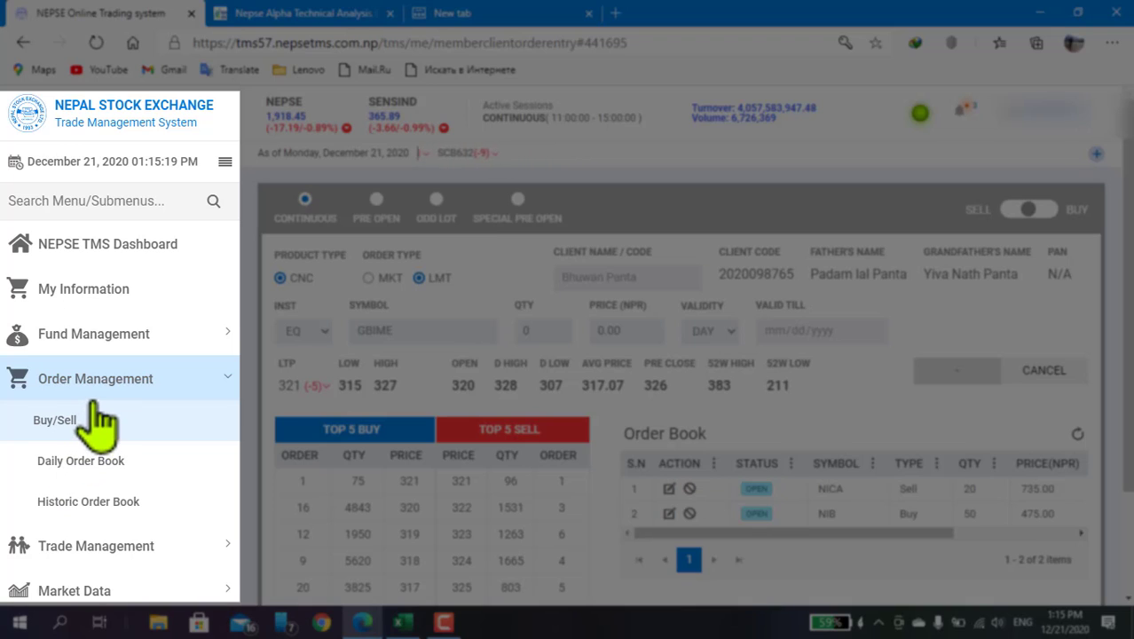
Show the Daily Order Book's Completed tab with the two cancelled GBIME buys, then collapse Order Management
left_click(88, 479)
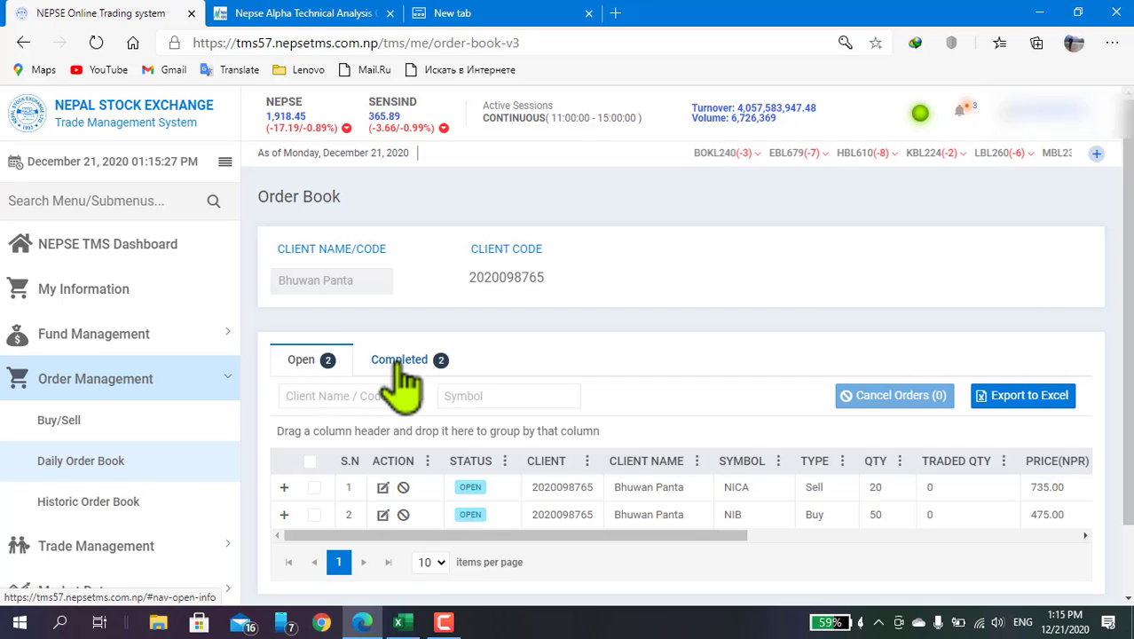
left_click(402, 364)
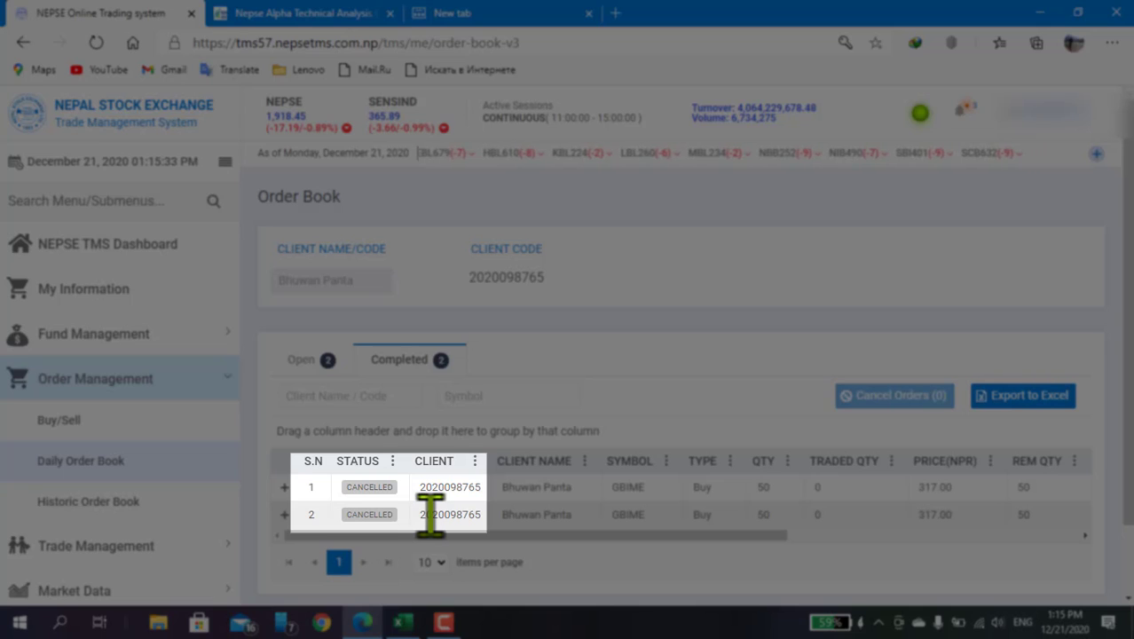
left_click(304, 360)
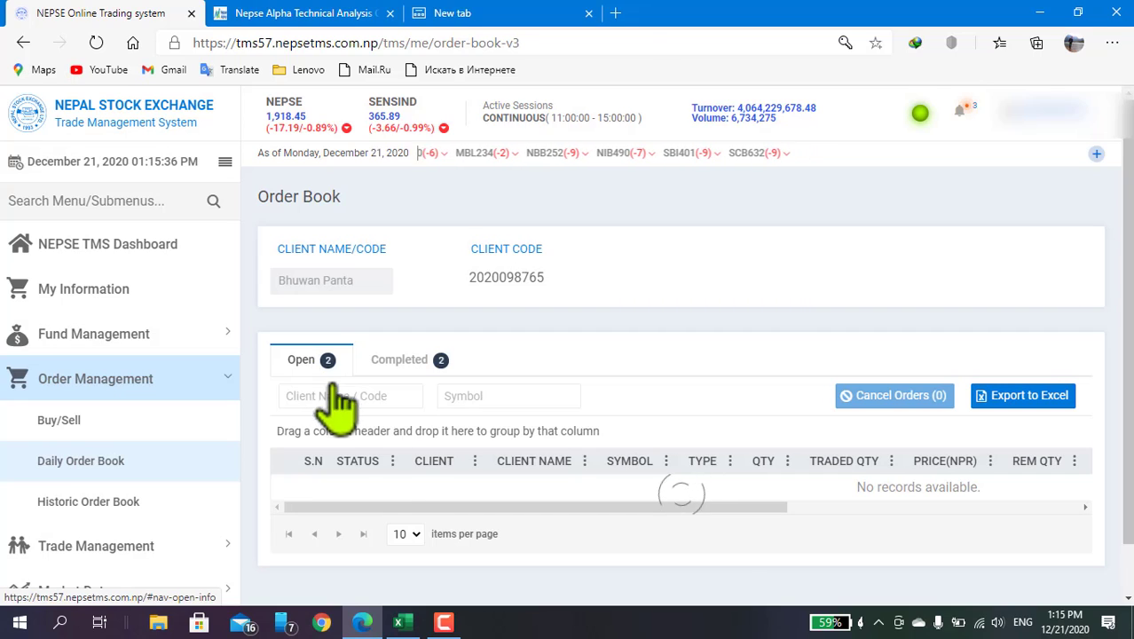
left_click(406, 363)
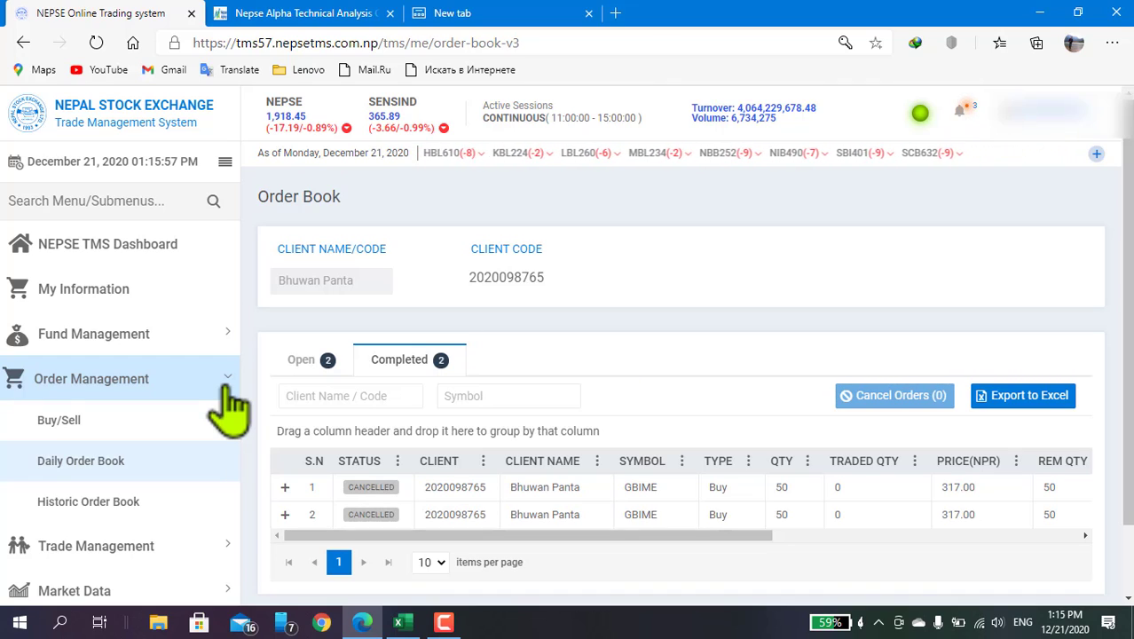
left_click(221, 391)
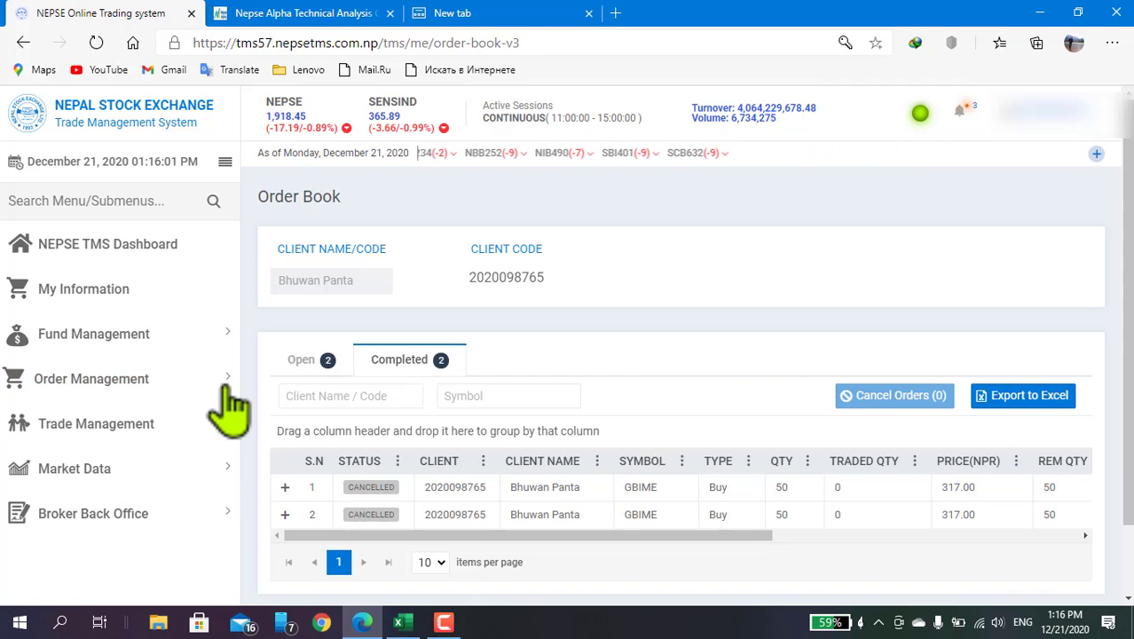
Open Fund Management > Fund Settlement > Buy Information to list the 11,132.90 and 18,548.22 payments due
left_click(190, 339)
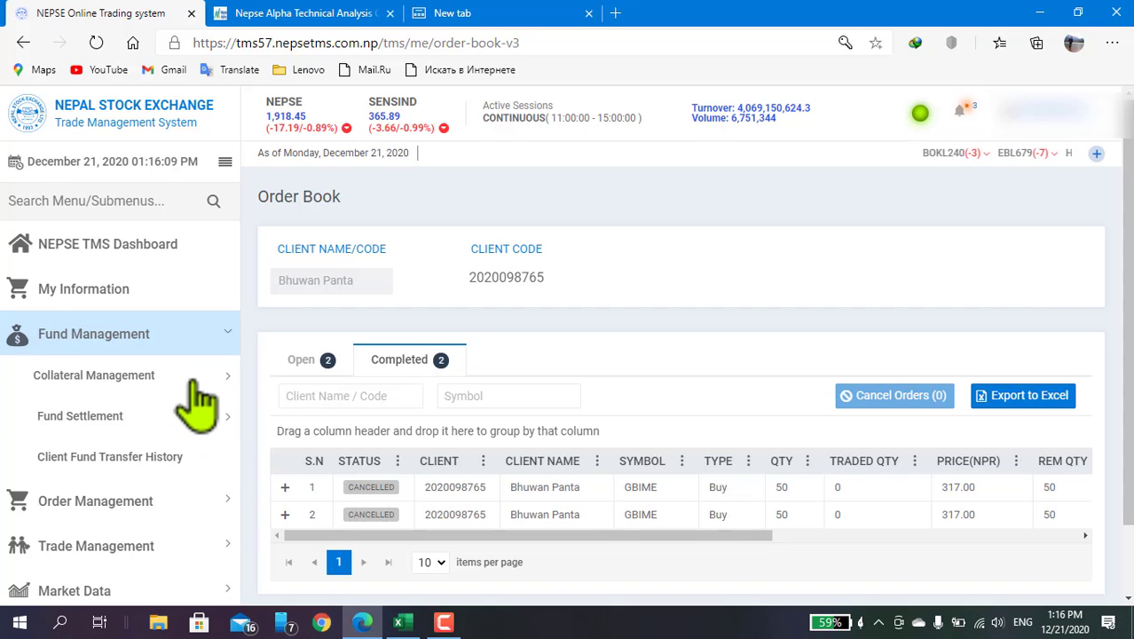
left_click(195, 381)
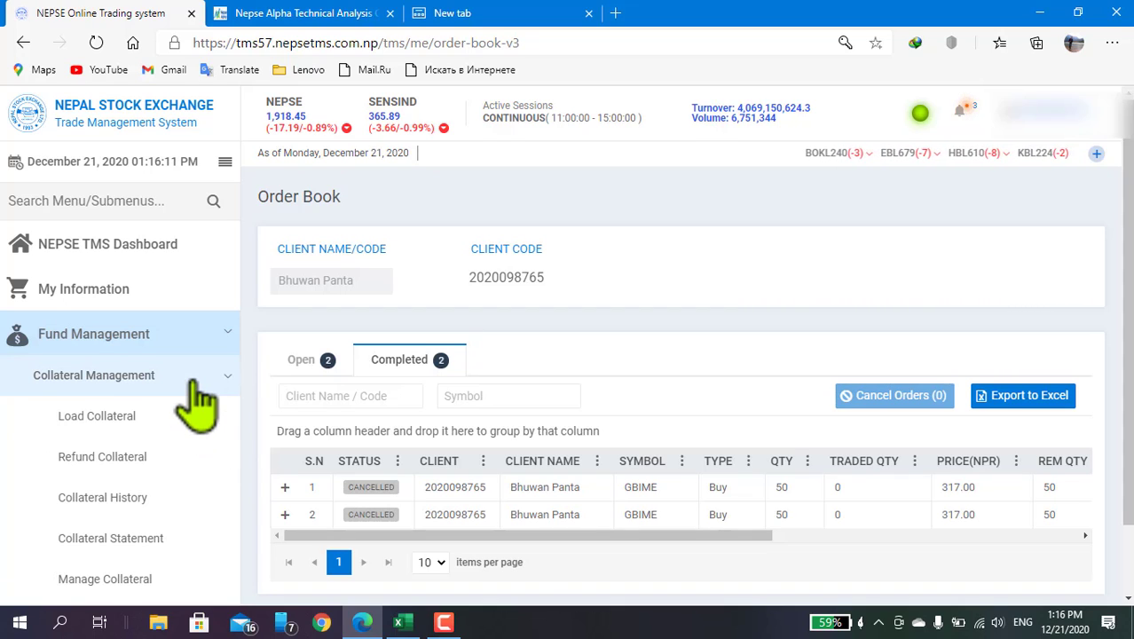
left_click(194, 382)
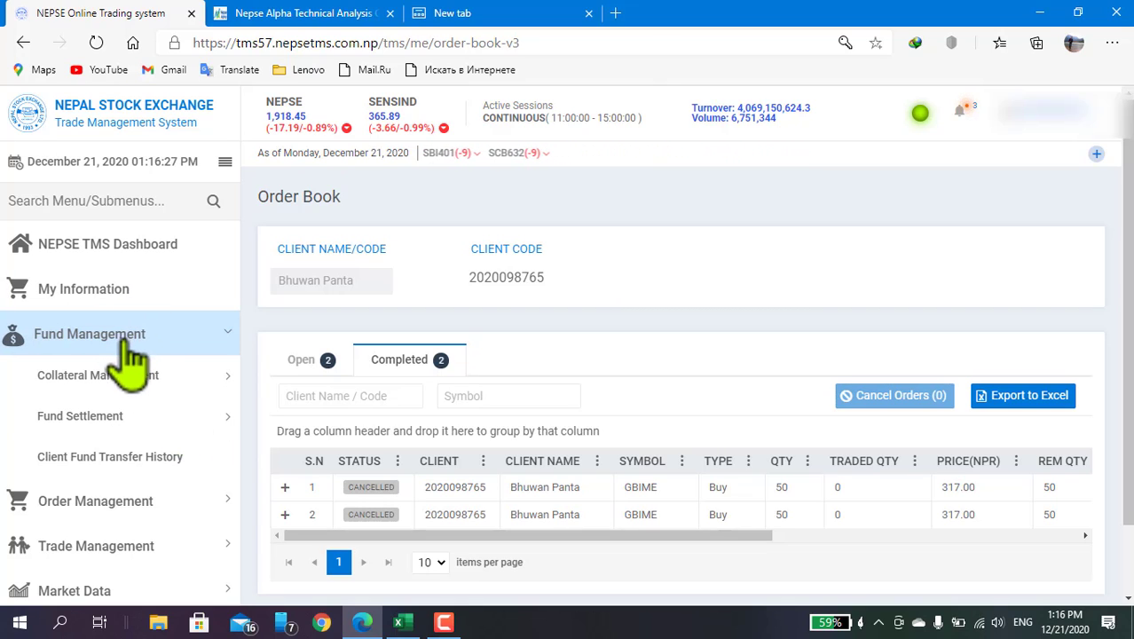
left_click(115, 424)
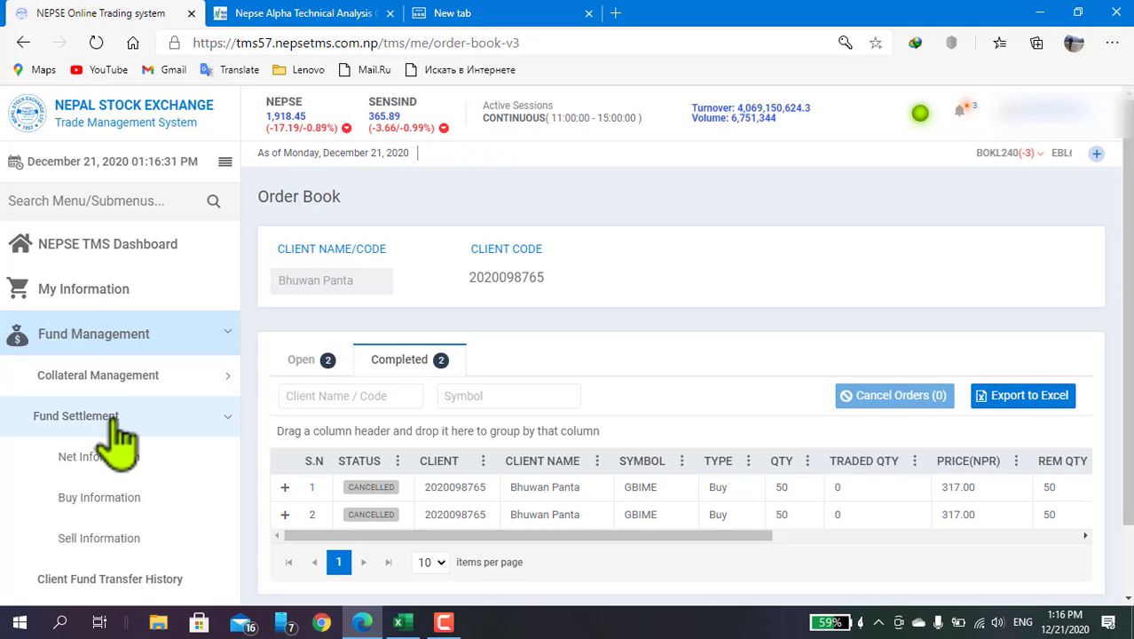
left_click(105, 508)
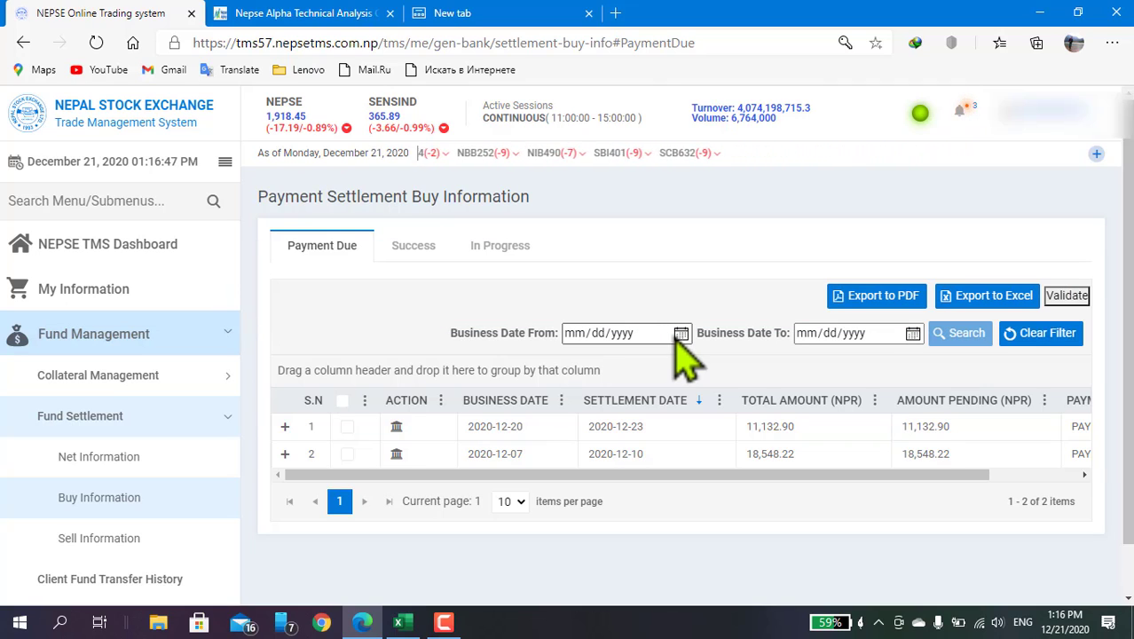
Filter payments due to business date 12/20/2020 and start paying its 11,132.90 settlement
left_click(679, 335)
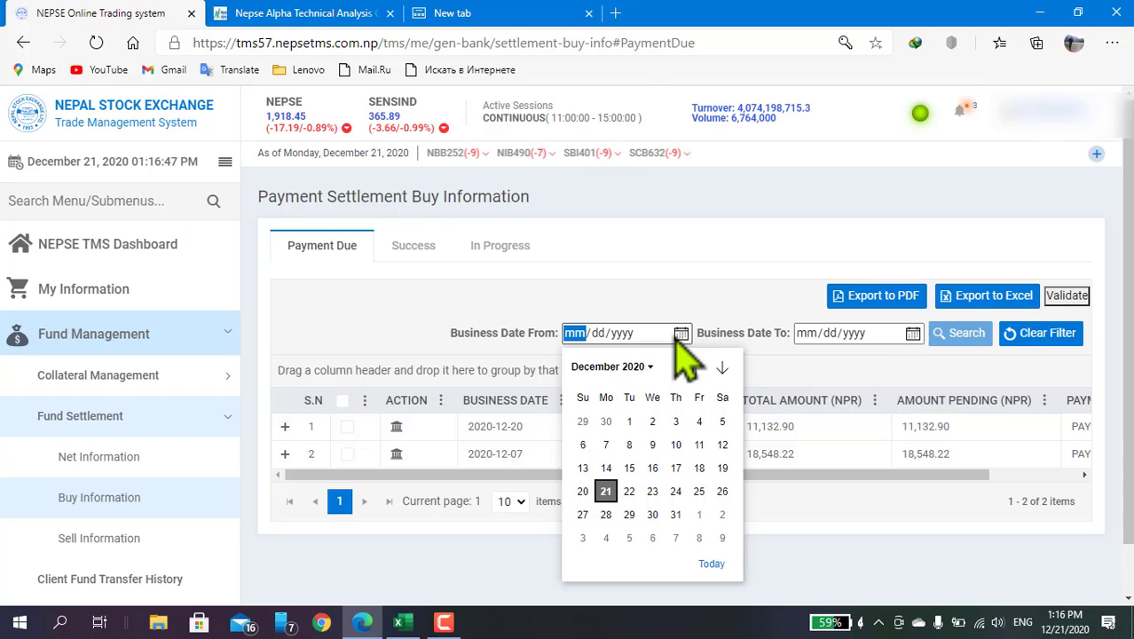
left_click(582, 492)
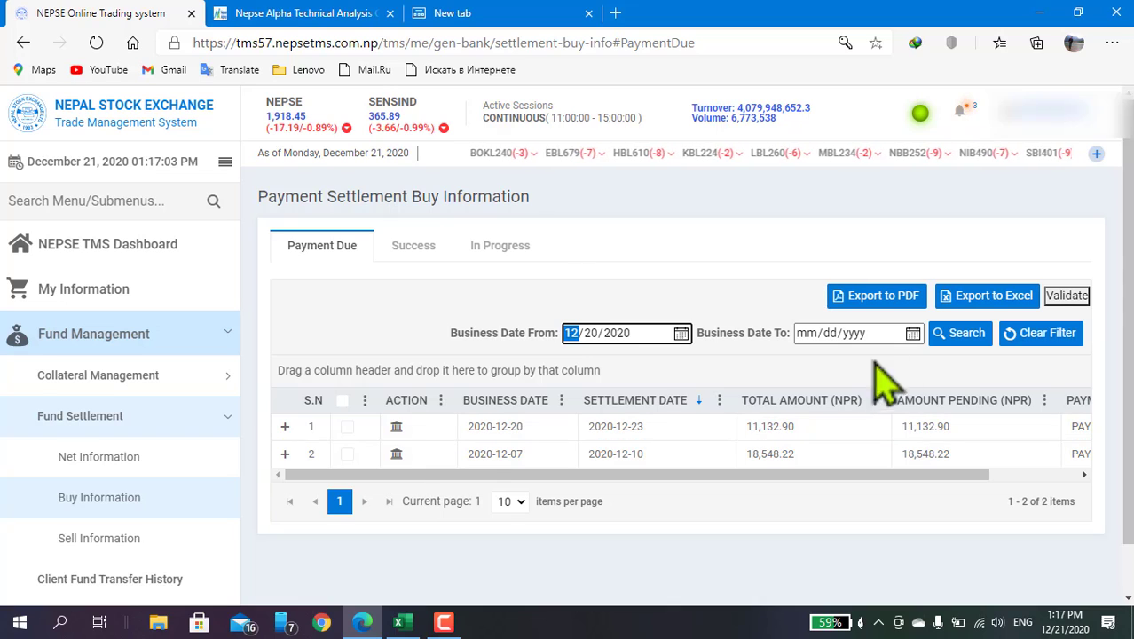
left_click(965, 336)
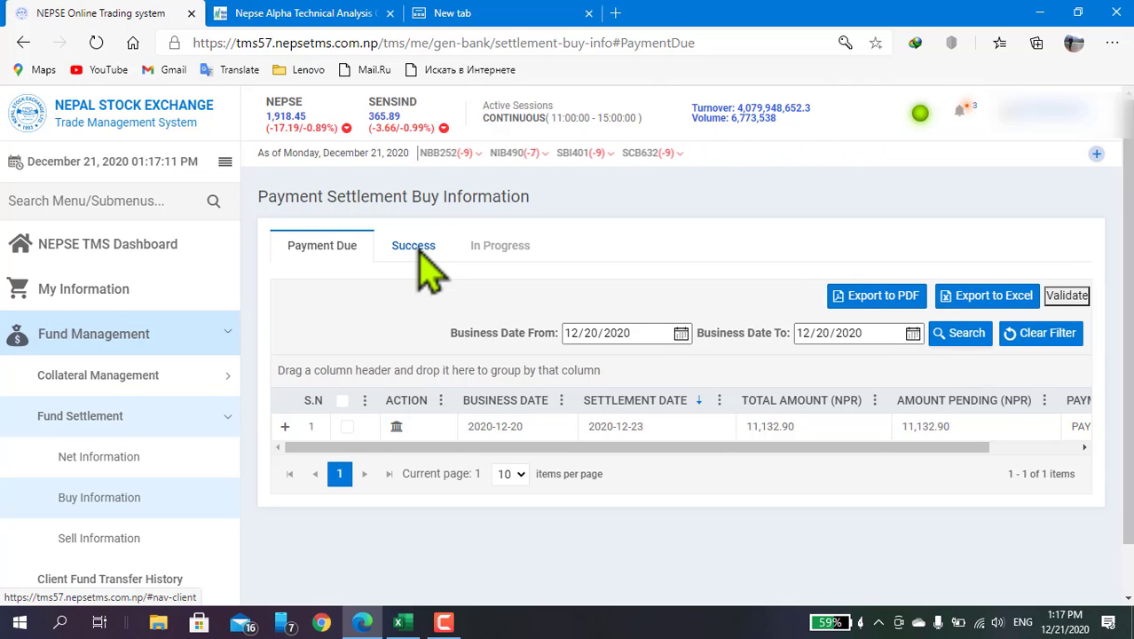
left_click(395, 428)
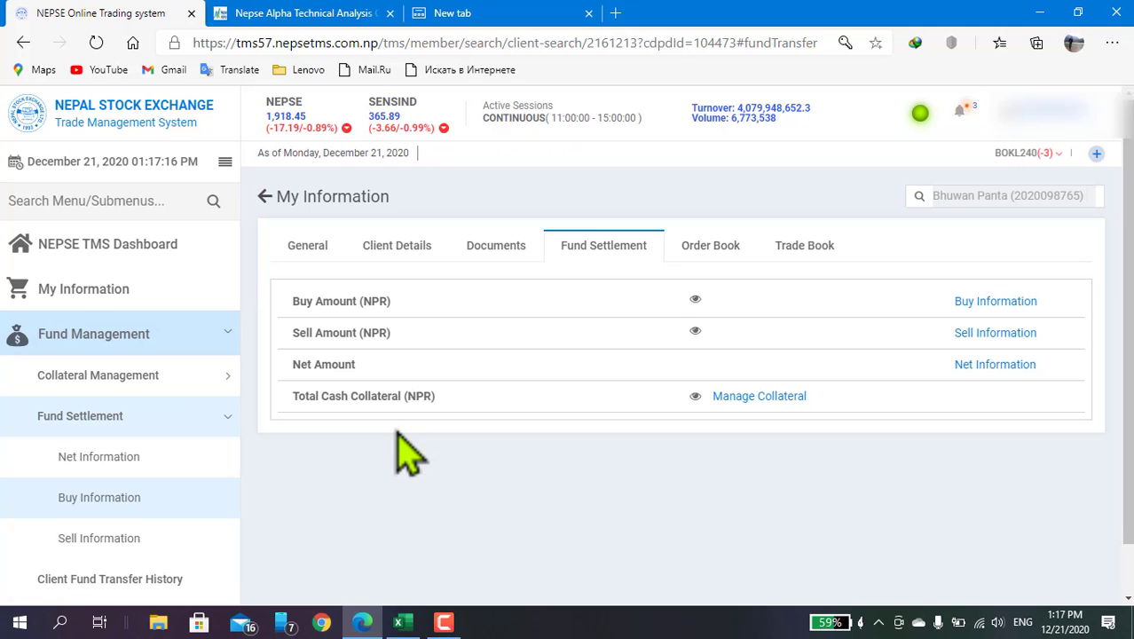
Go back from My Information to the Payment Settlement Buy Information page
left_click(265, 197)
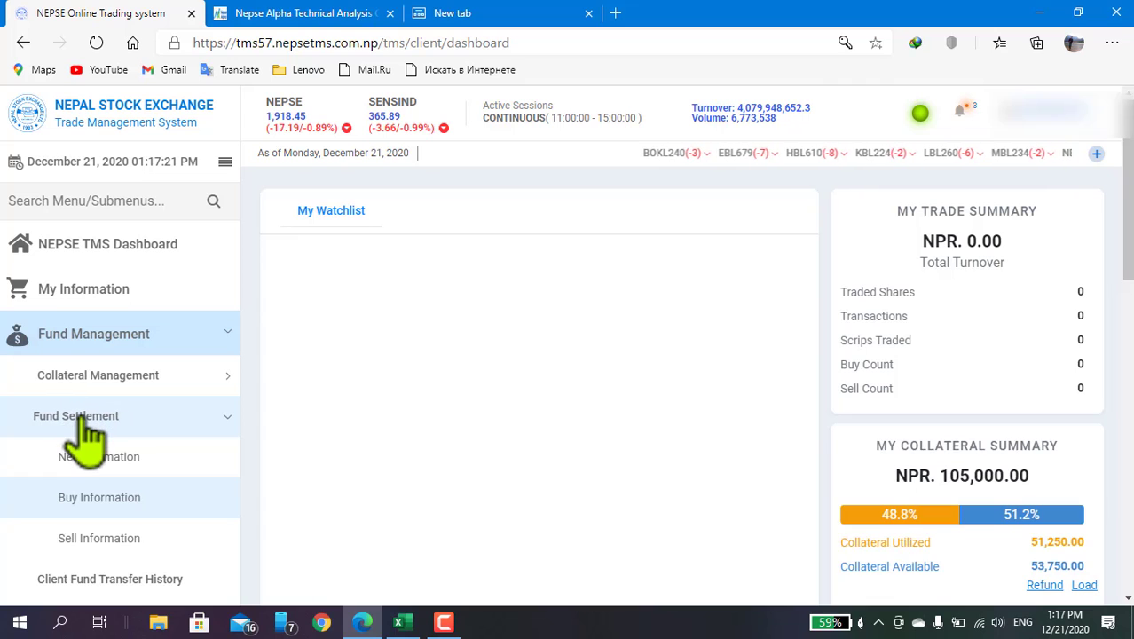
left_click(92, 505)
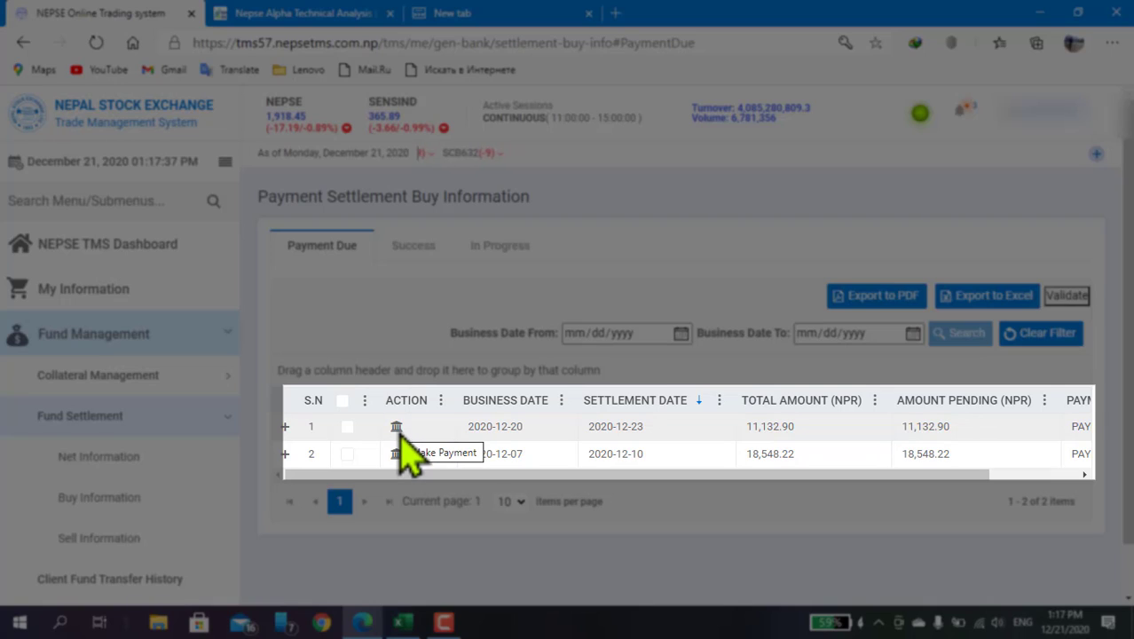
Start the 2020-12-20 payment with EOD Pay In as the mode and amount 11132.9
left_click(399, 435)
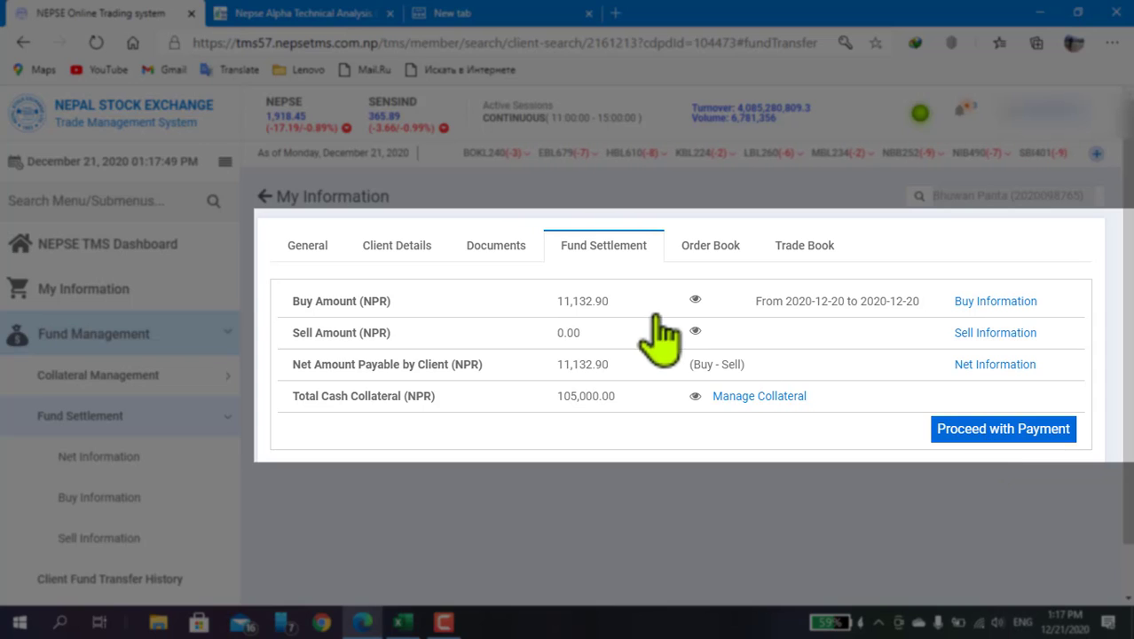
left_click(1000, 430)
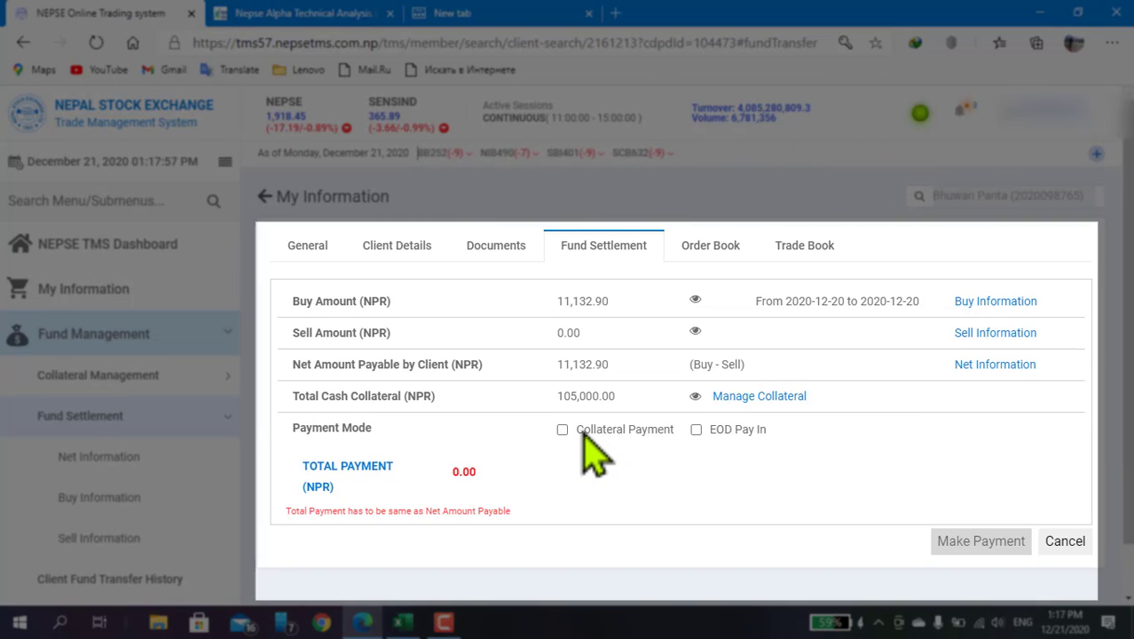
left_click(697, 430)
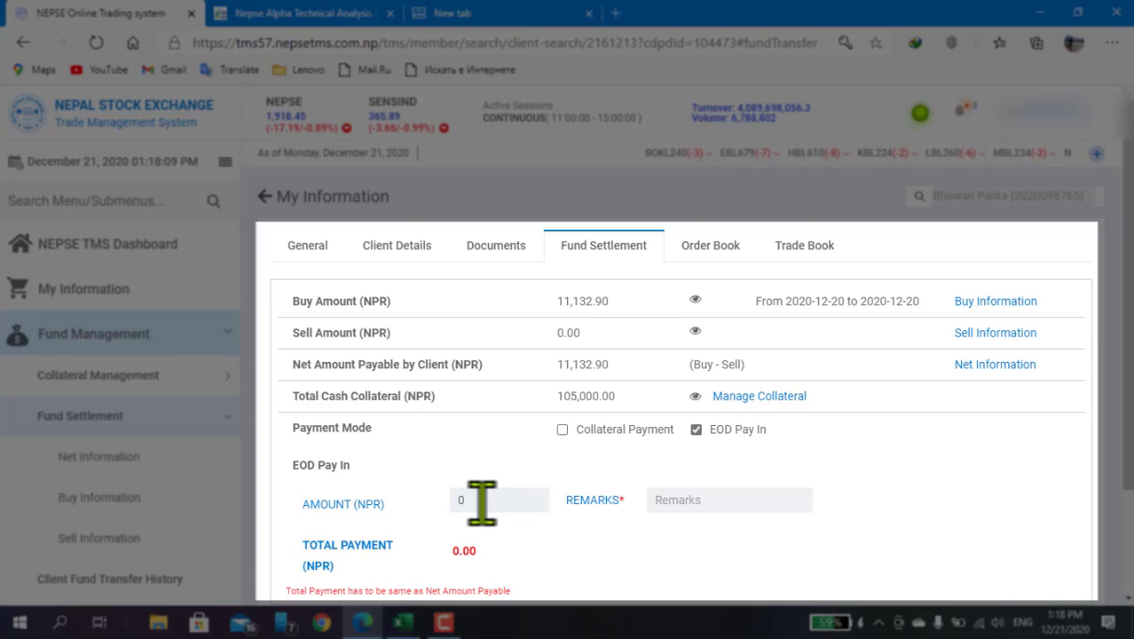
left_click(480, 503)
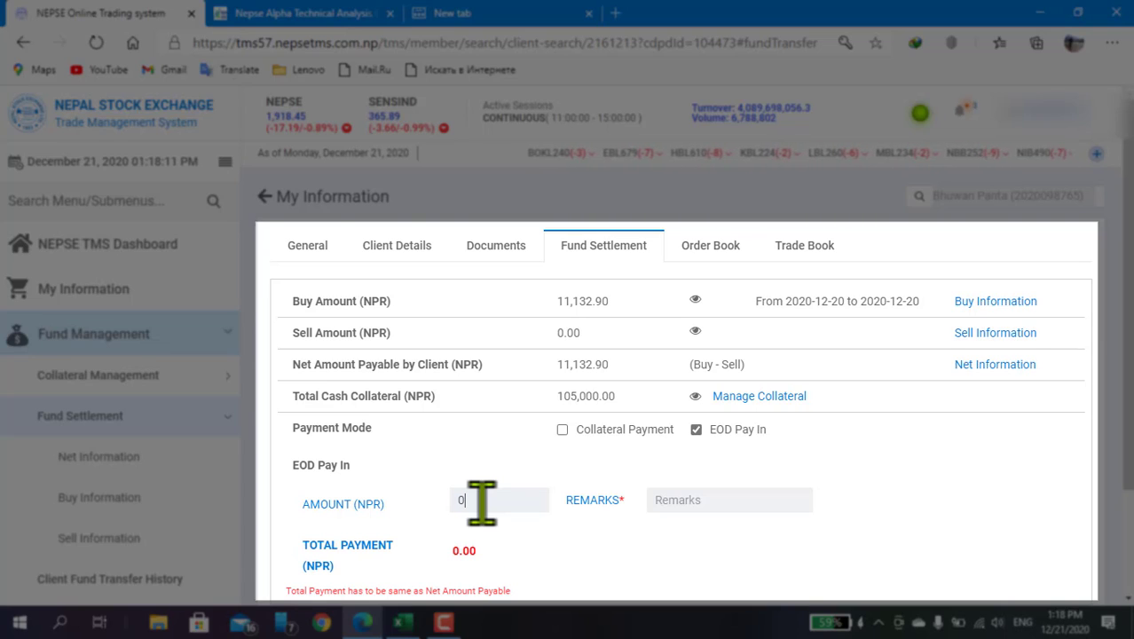
key("BackSpace")
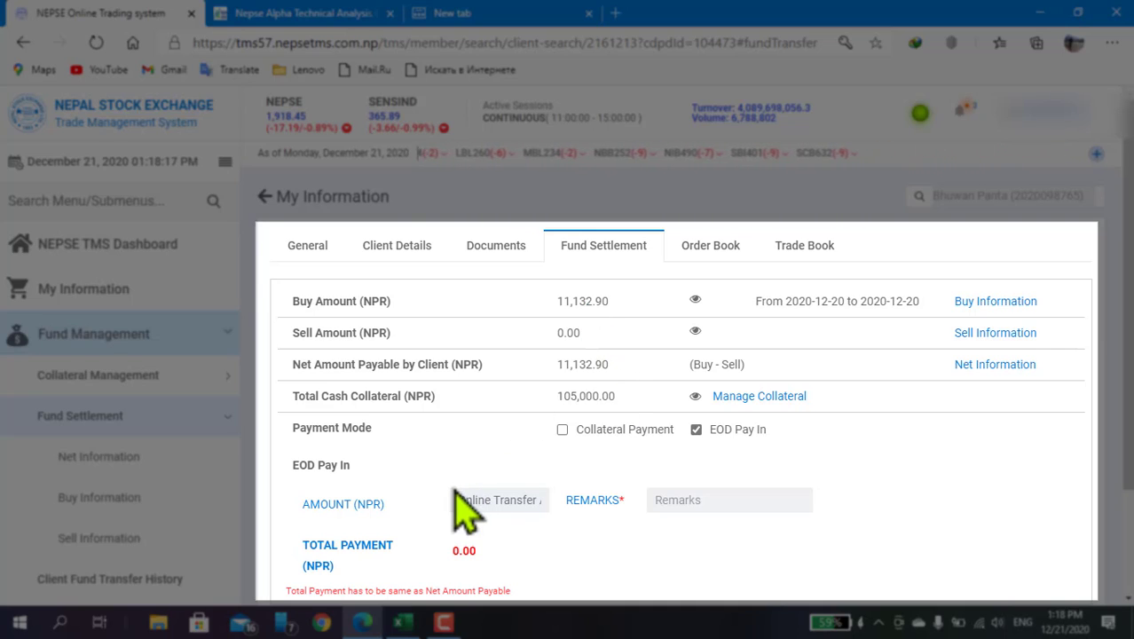
type("111")
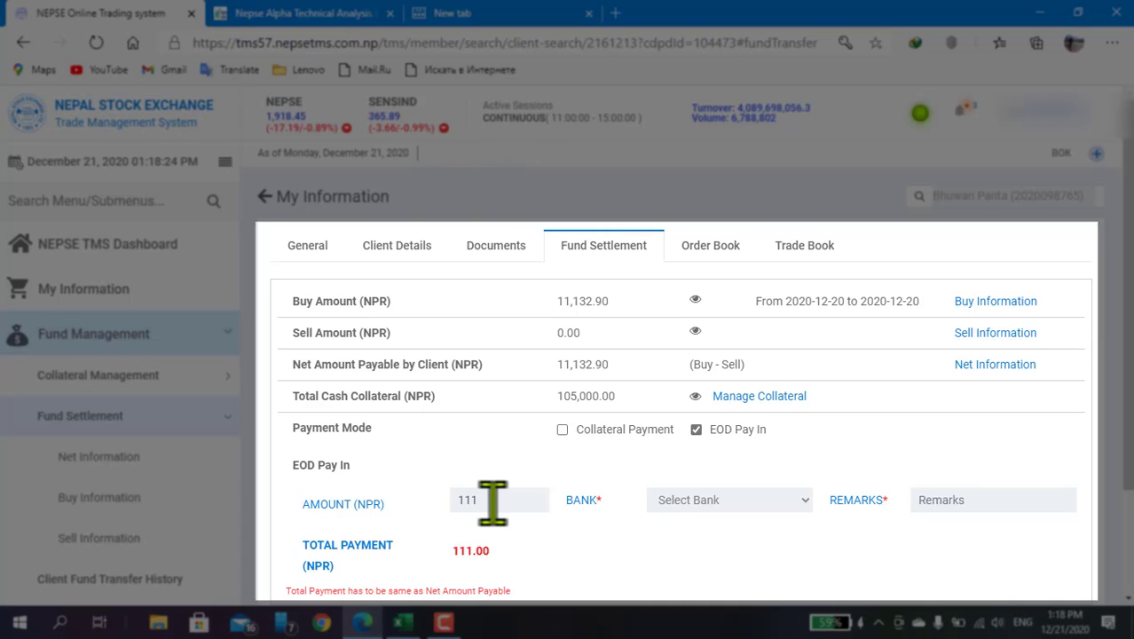
type("32.9")
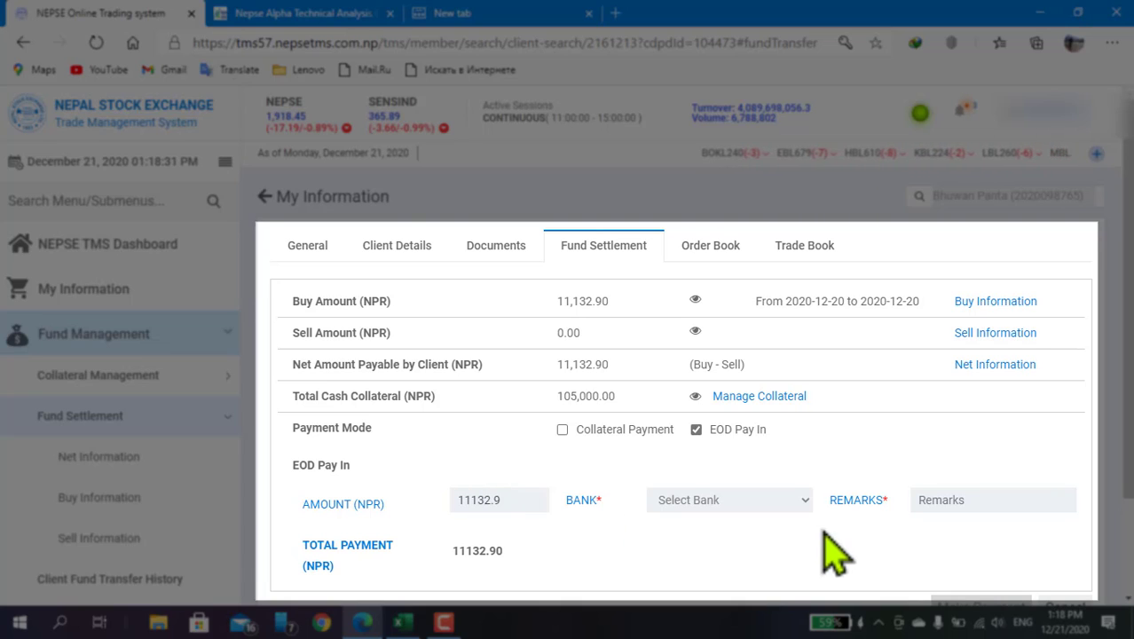
Choose Connect IPS (CIPS) as the bank and enter the remark 'pay'
left_click(805, 504)
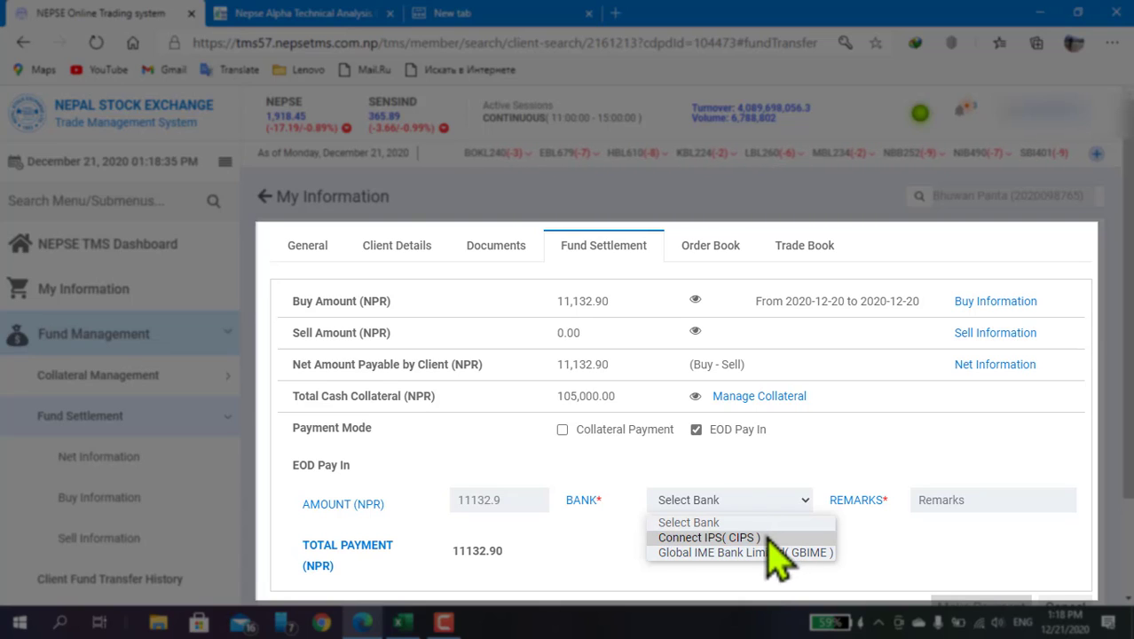
left_click(710, 537)
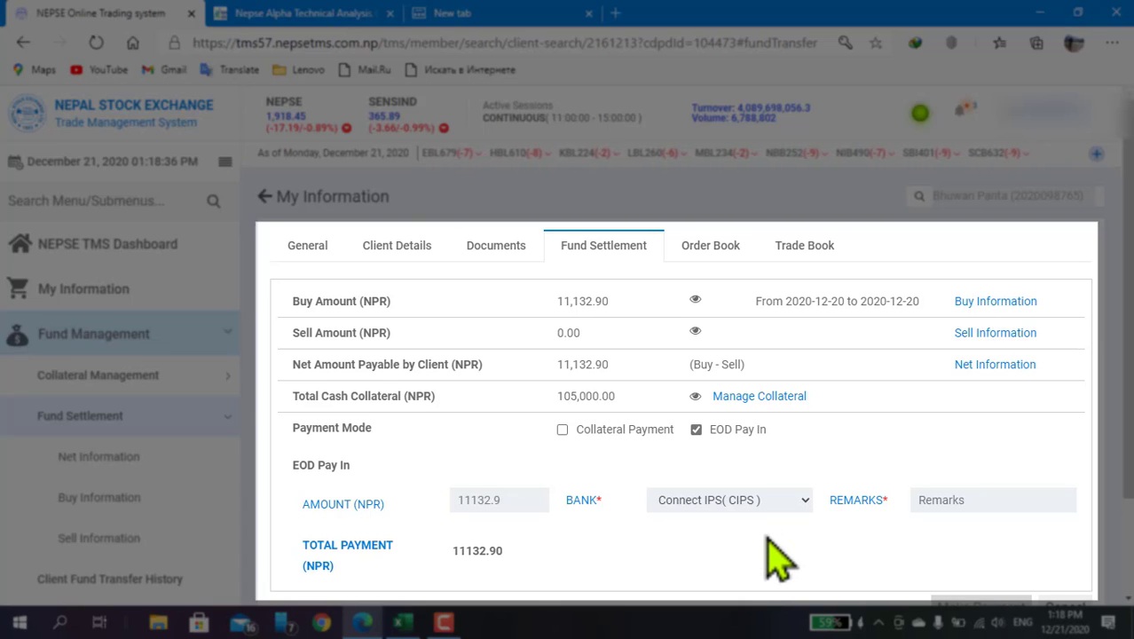
left_click(1011, 504)
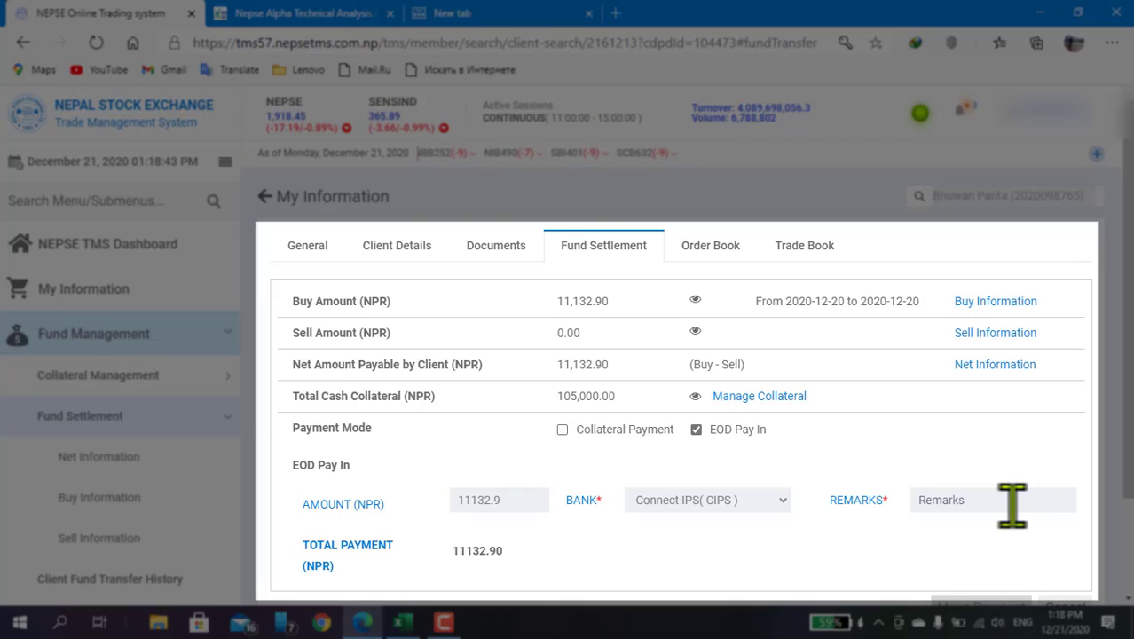
type("pay")
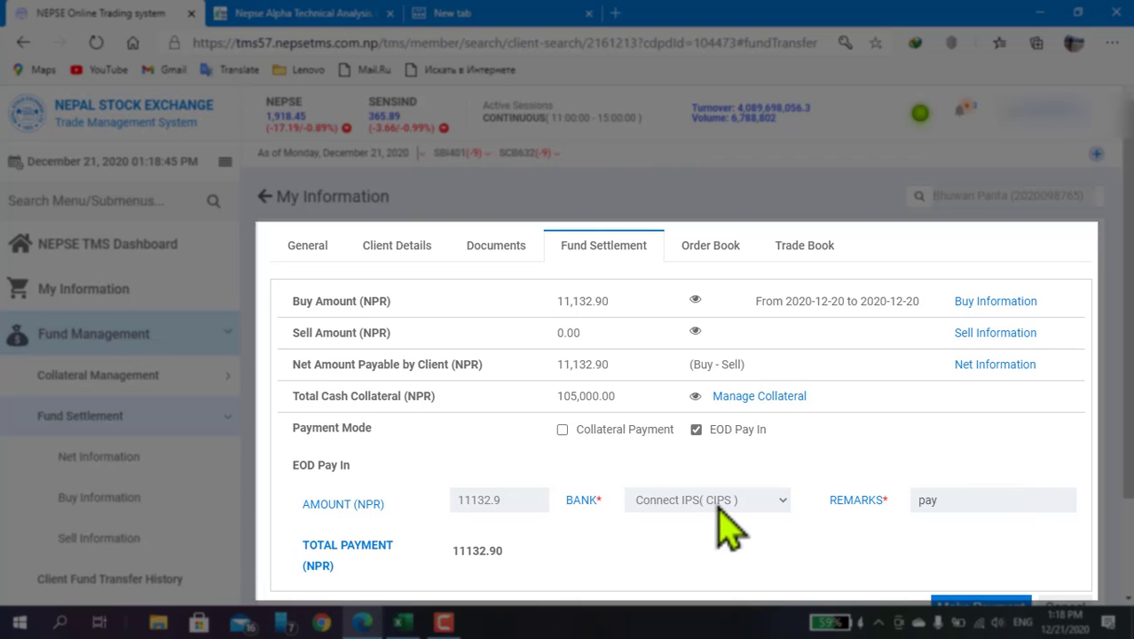
left_click(749, 504)
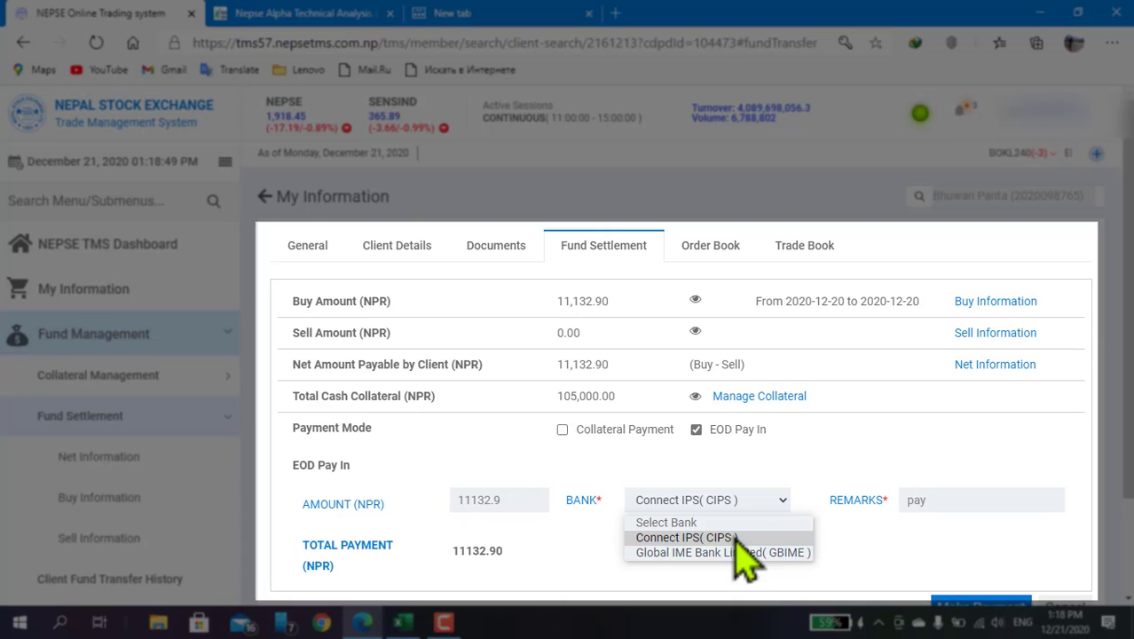
left_click(920, 535)
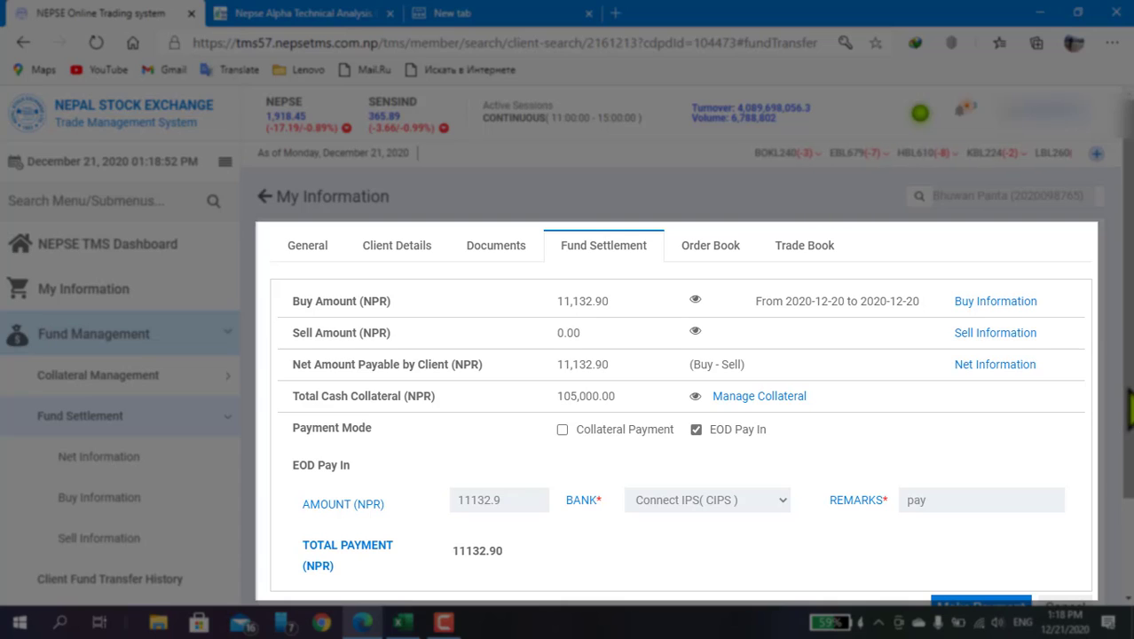
Make the 11,132.90 EOD Pay In payment and confirm it in the proceed dialog
scroll(674, 373, "down", 1)
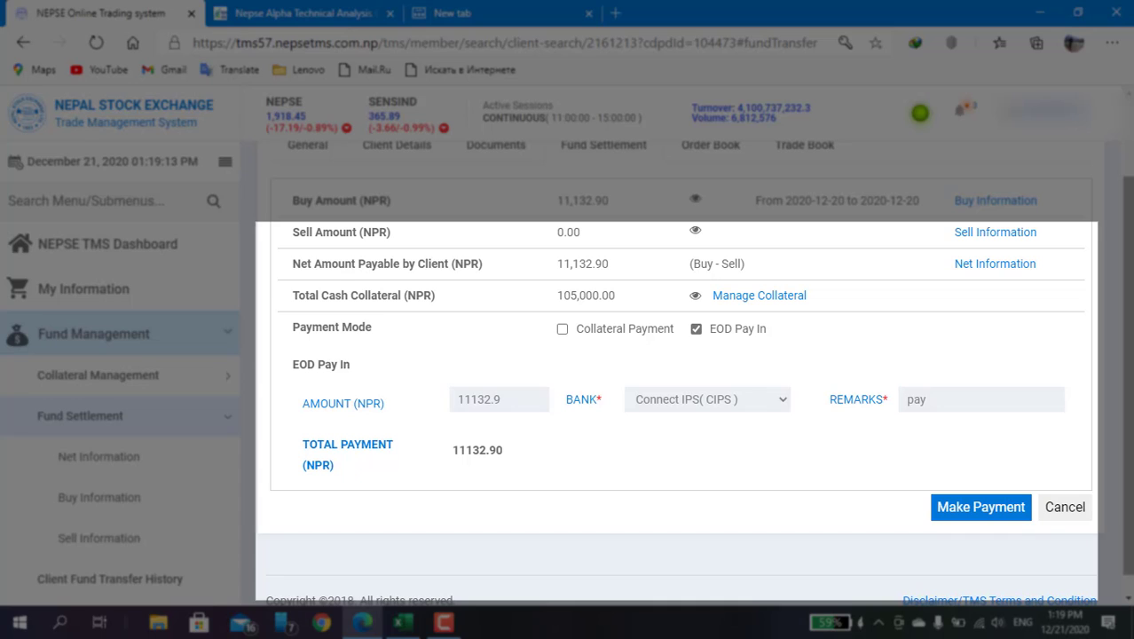
left_click(1009, 514)
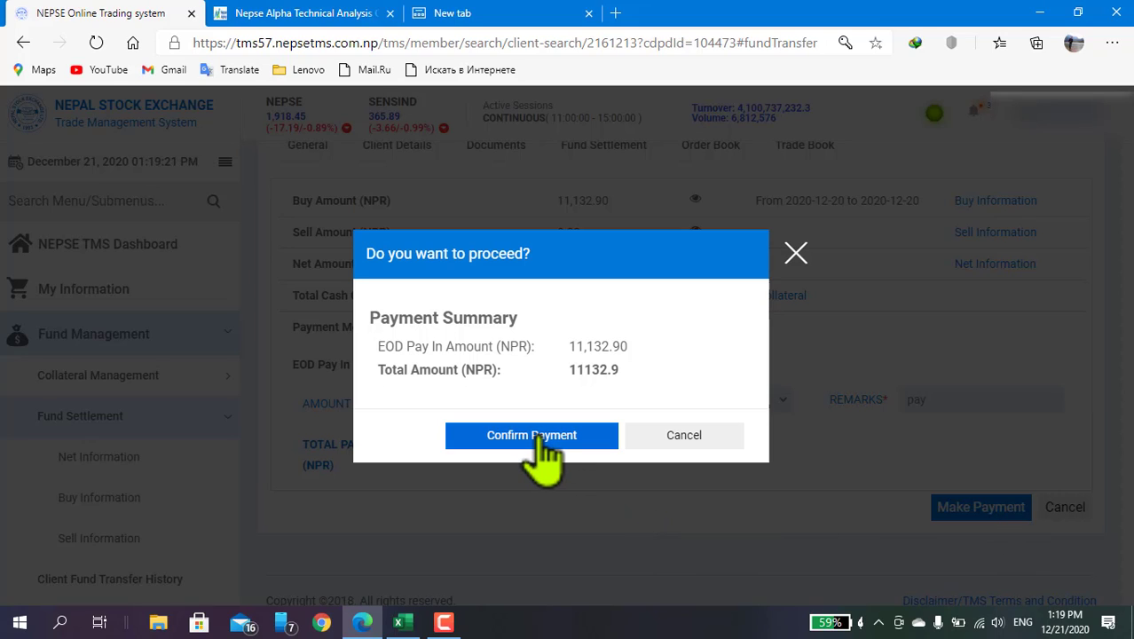
left_click(539, 436)
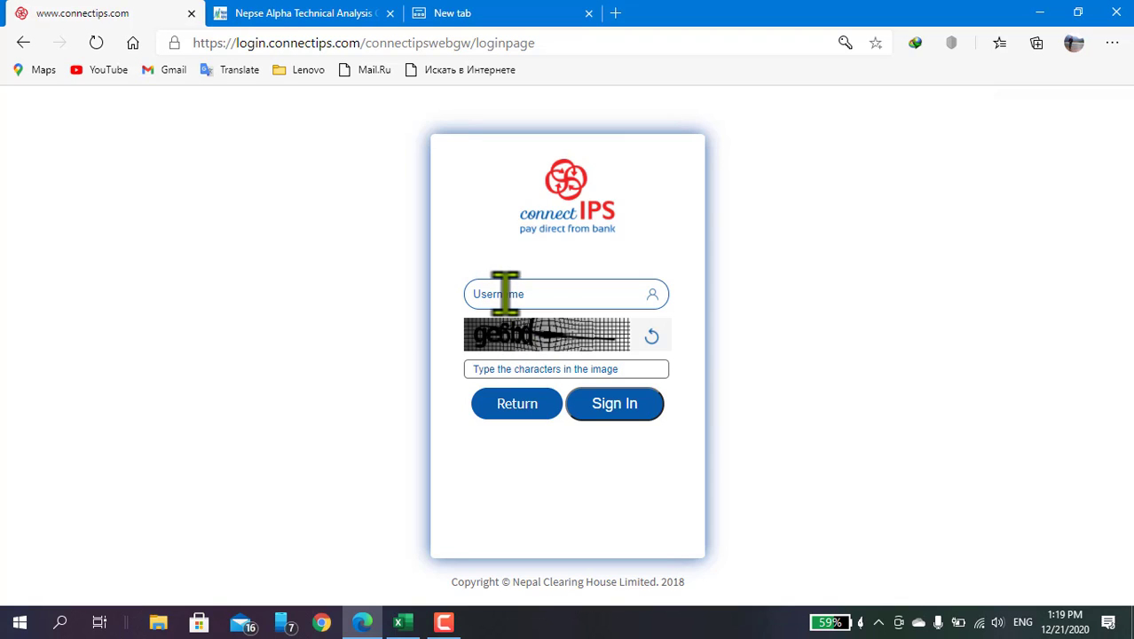
Enter the connectIPS username and captcha, retrying sign-in with a retyped captcha
type("Bhu")
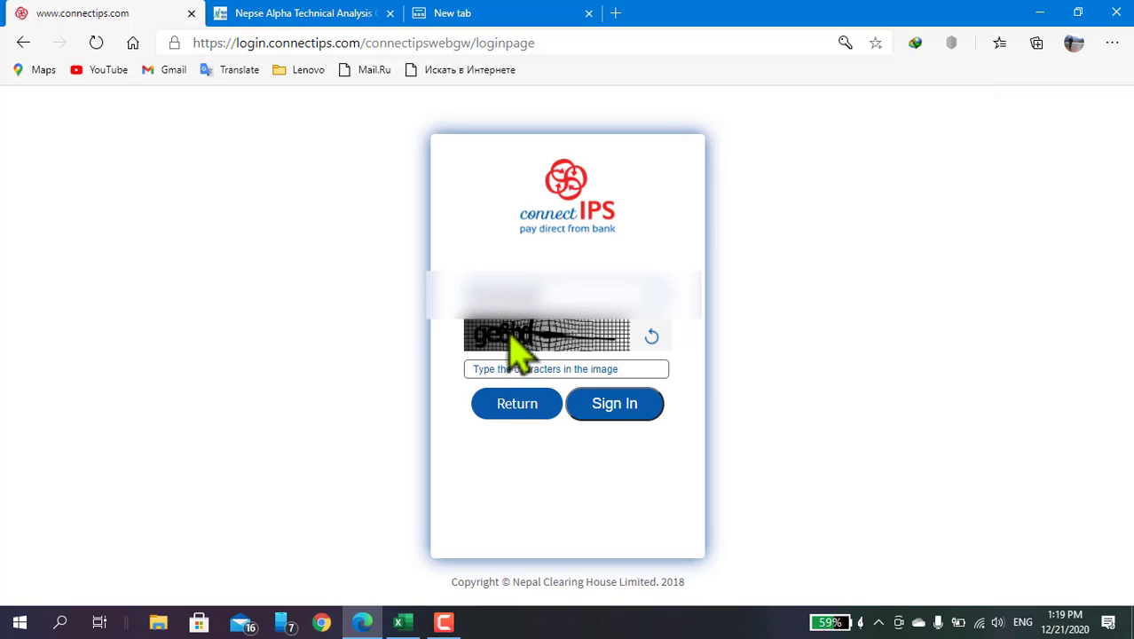
left_click(501, 368)
type("ge8bd")
left_click(600, 415)
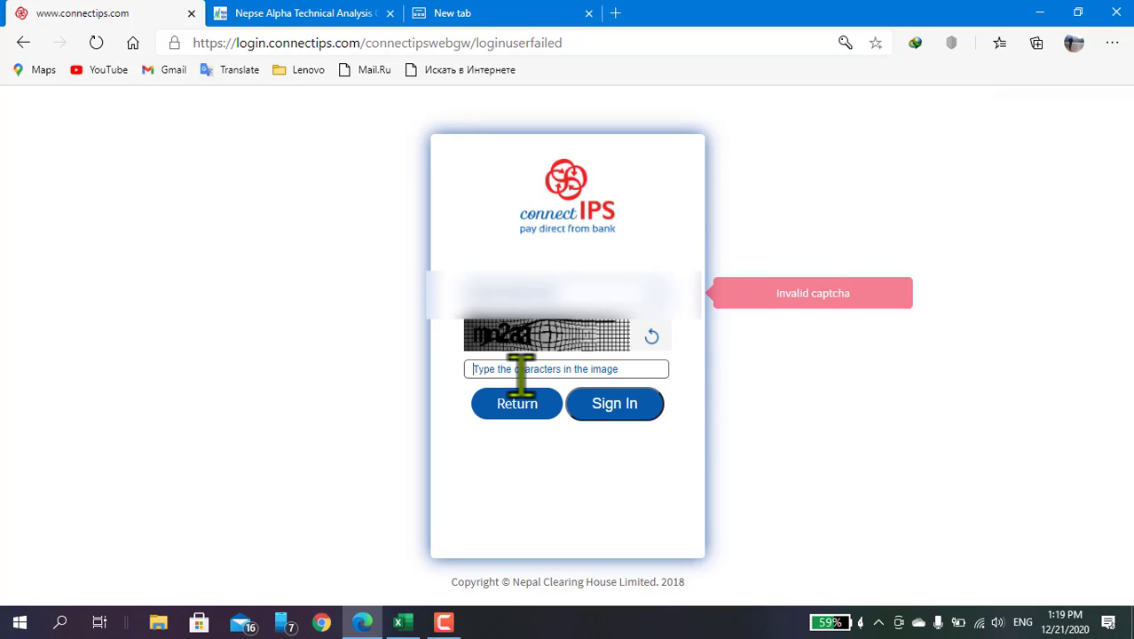
type("mn2a")
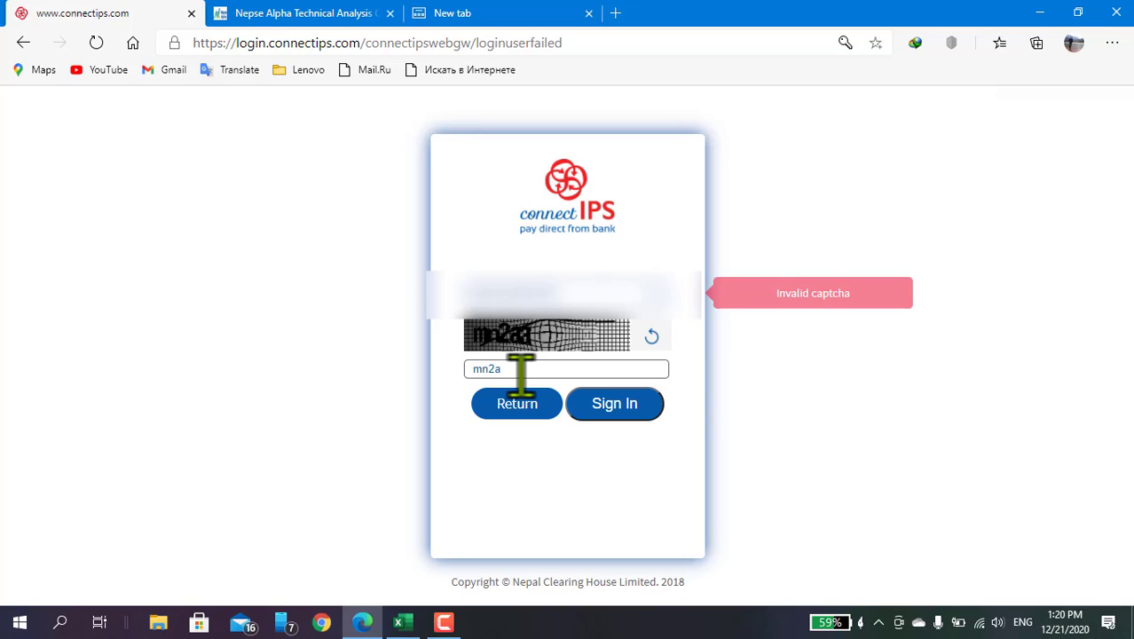
type("3")
left_click(621, 410)
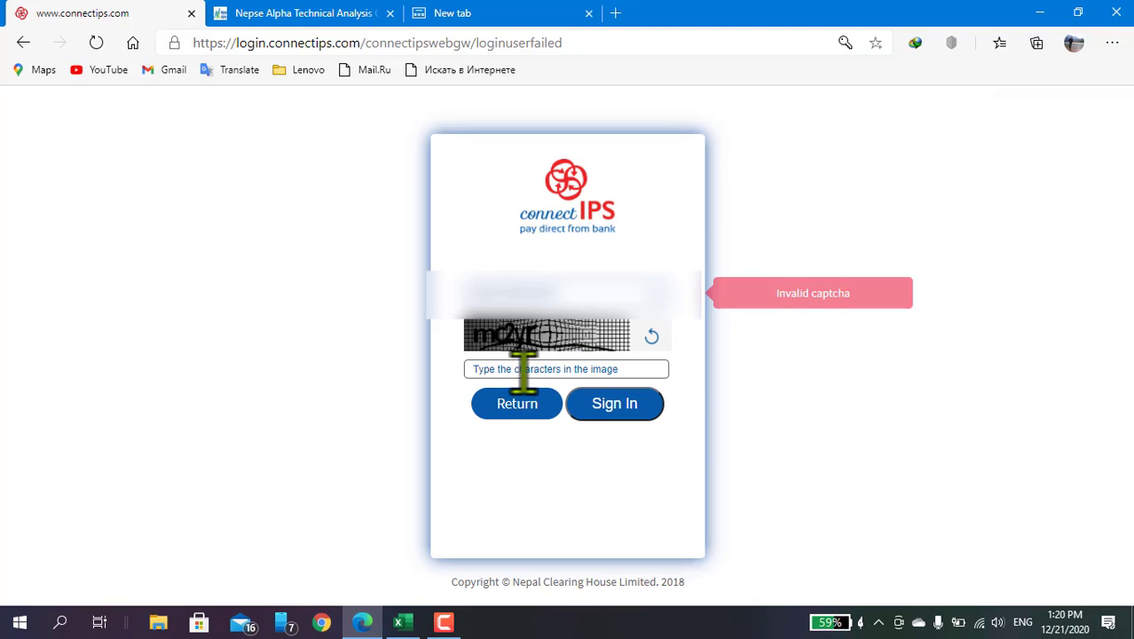
Enter a new captcha, then the account password to finish signing in
type("mc2yr")
key("Return")
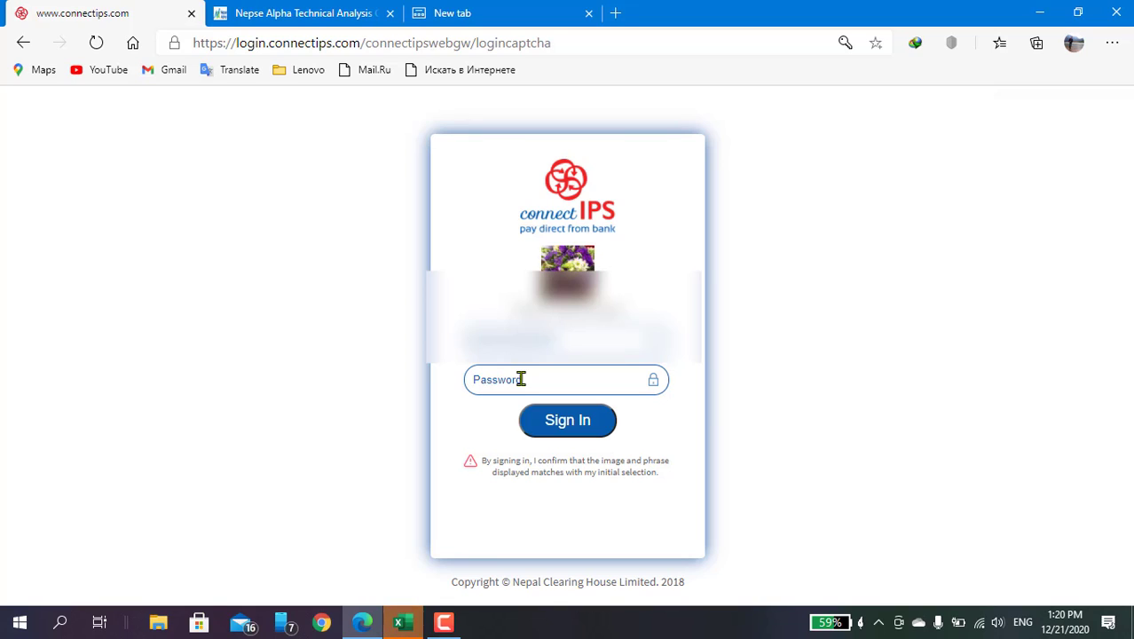
type("•••••")
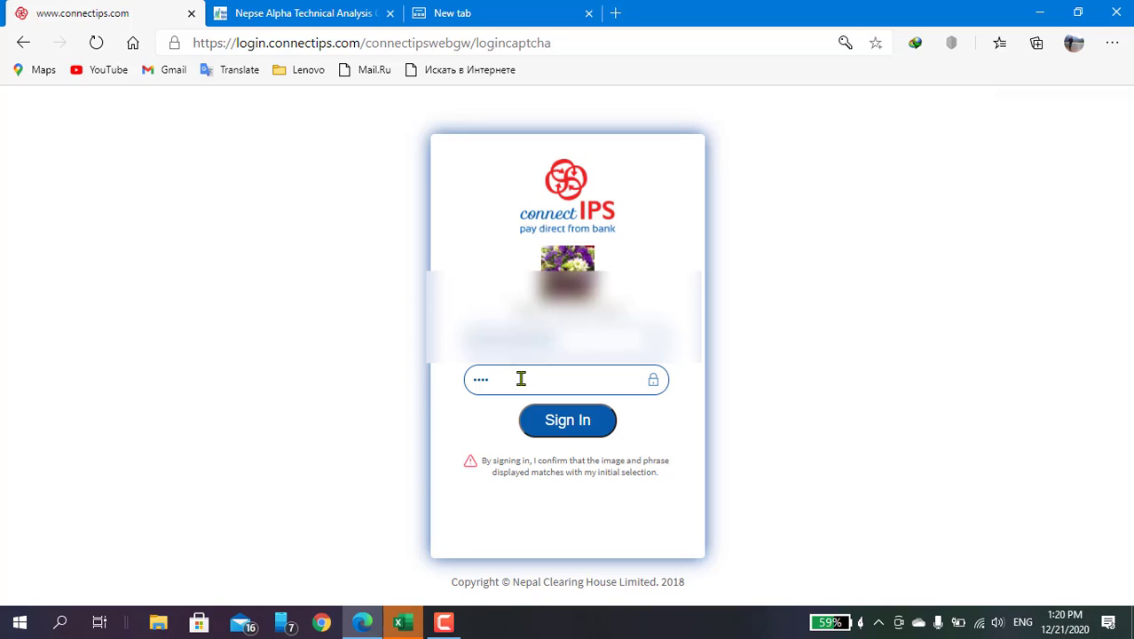
type("•••••")
key("Return")
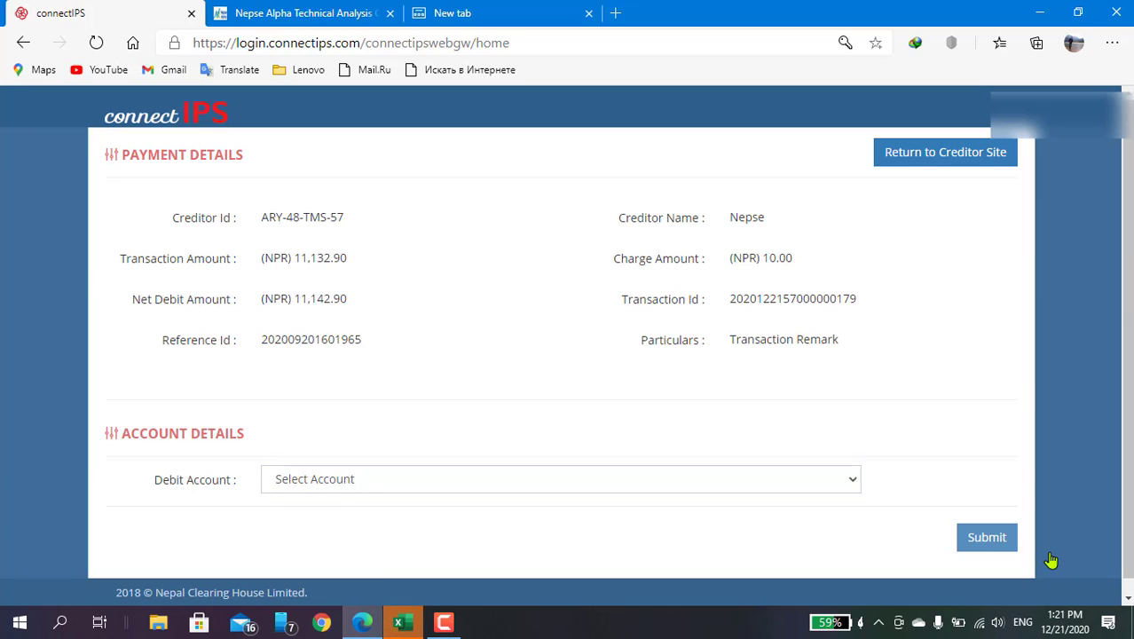
Select your account as the Debit Account and submit the 11,132.90 payment
left_click(780, 486)
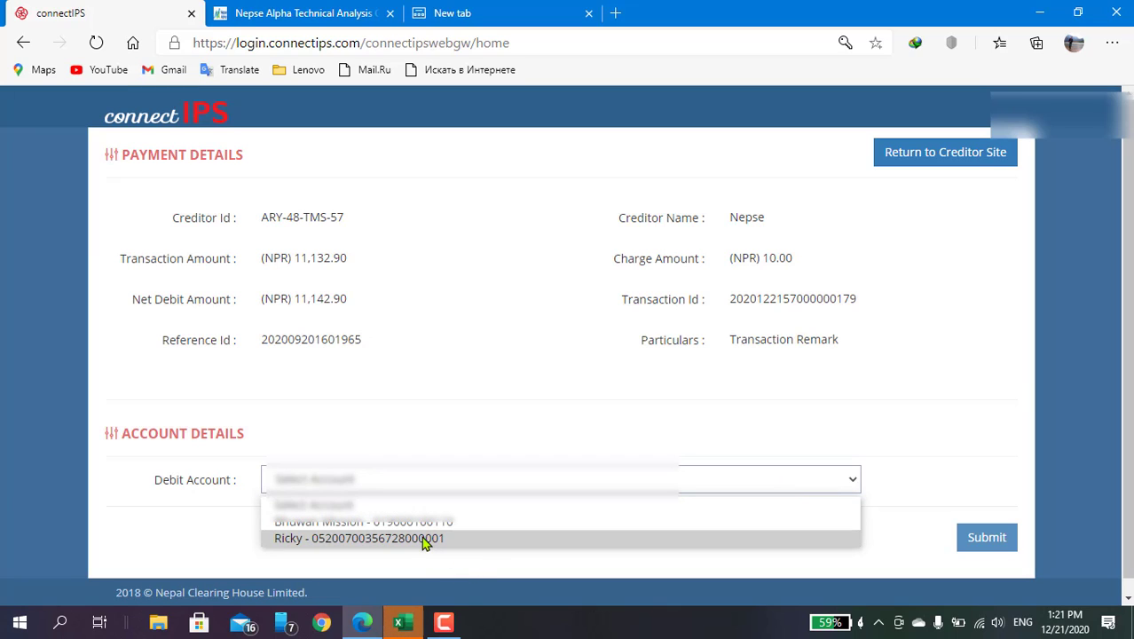
left_click(424, 538)
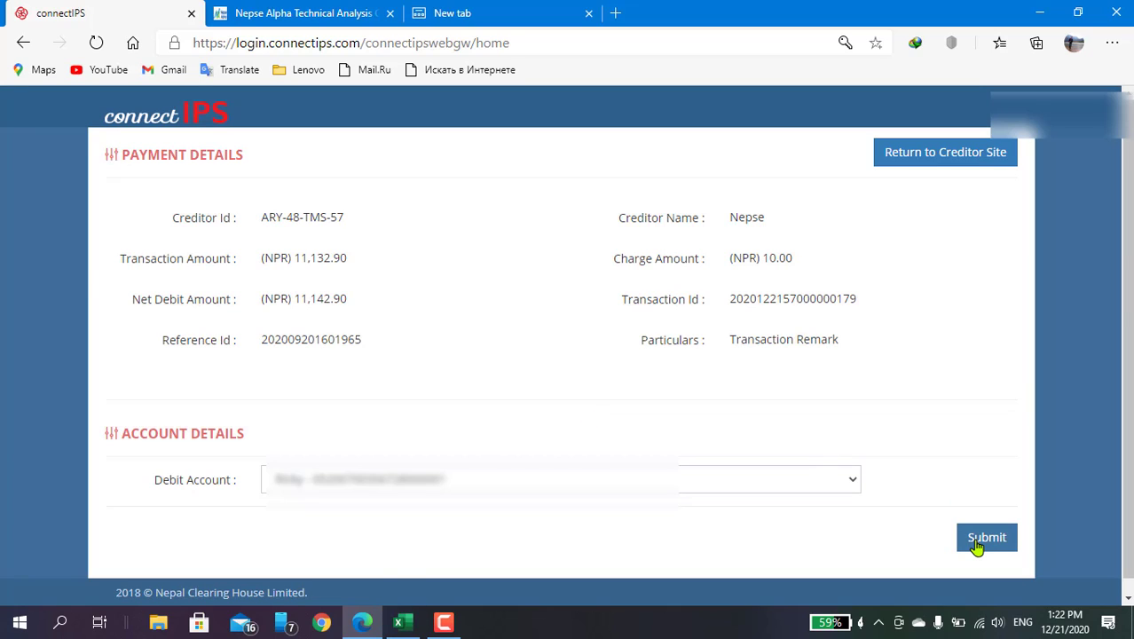
left_click(825, 484)
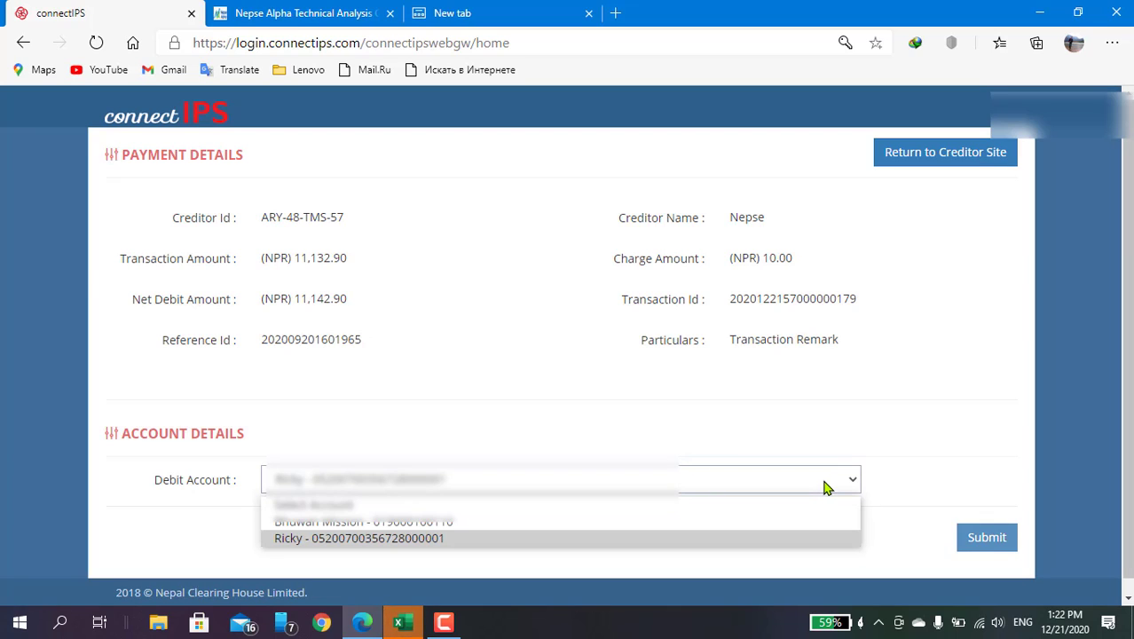
left_click(825, 487)
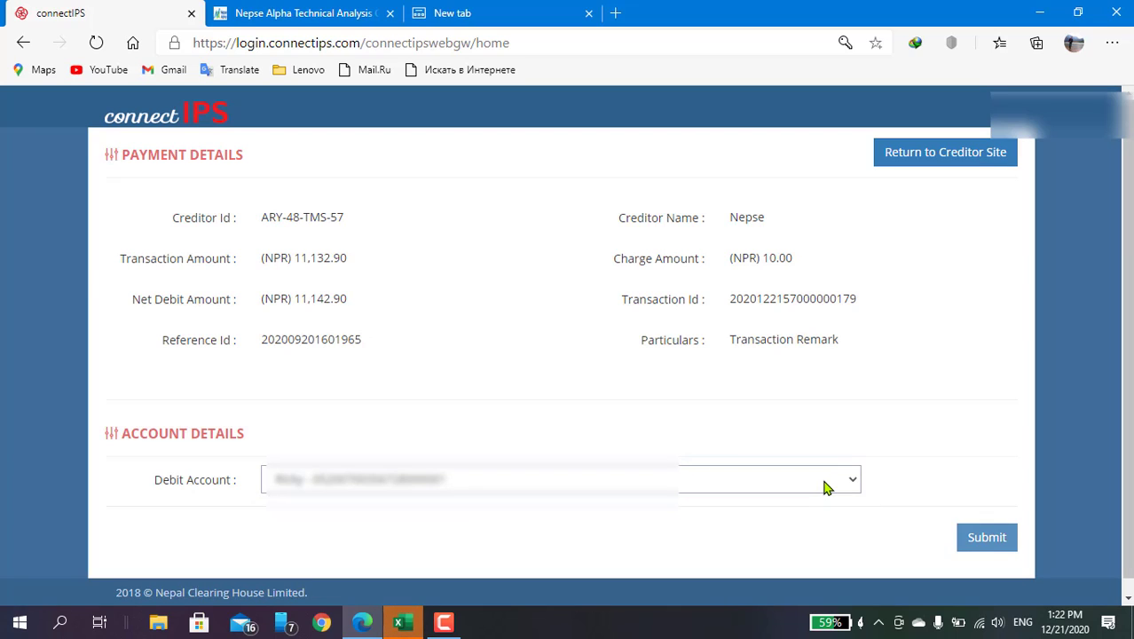
left_click(989, 539)
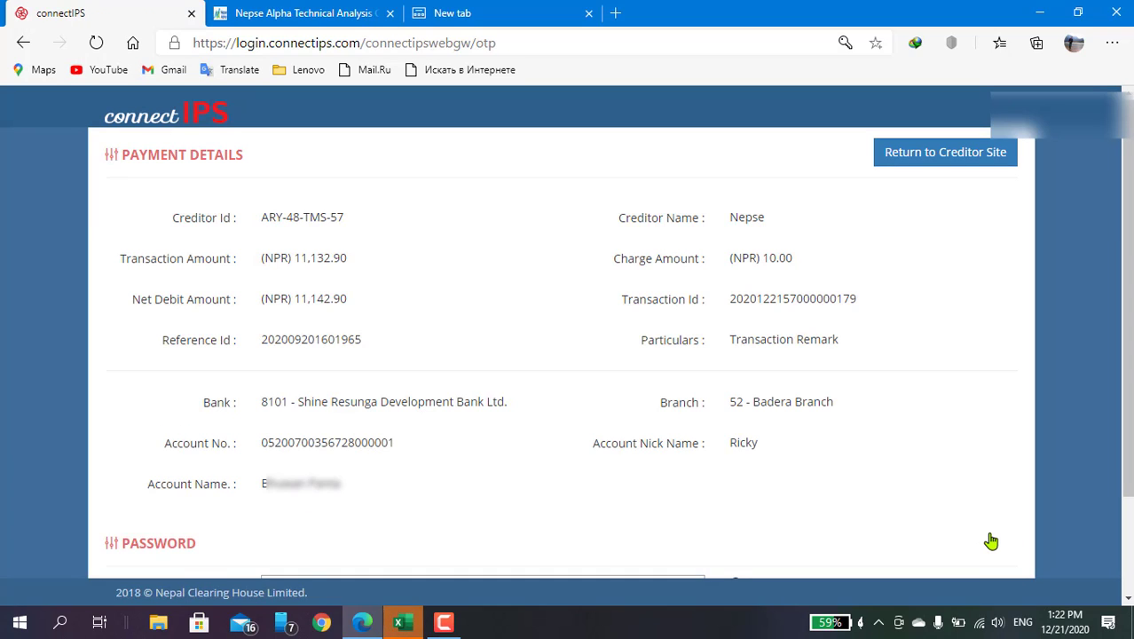
Enter the one-time password and submit to authorise the 11,142.90 NPR debit
scroll(990, 541, "down", 2)
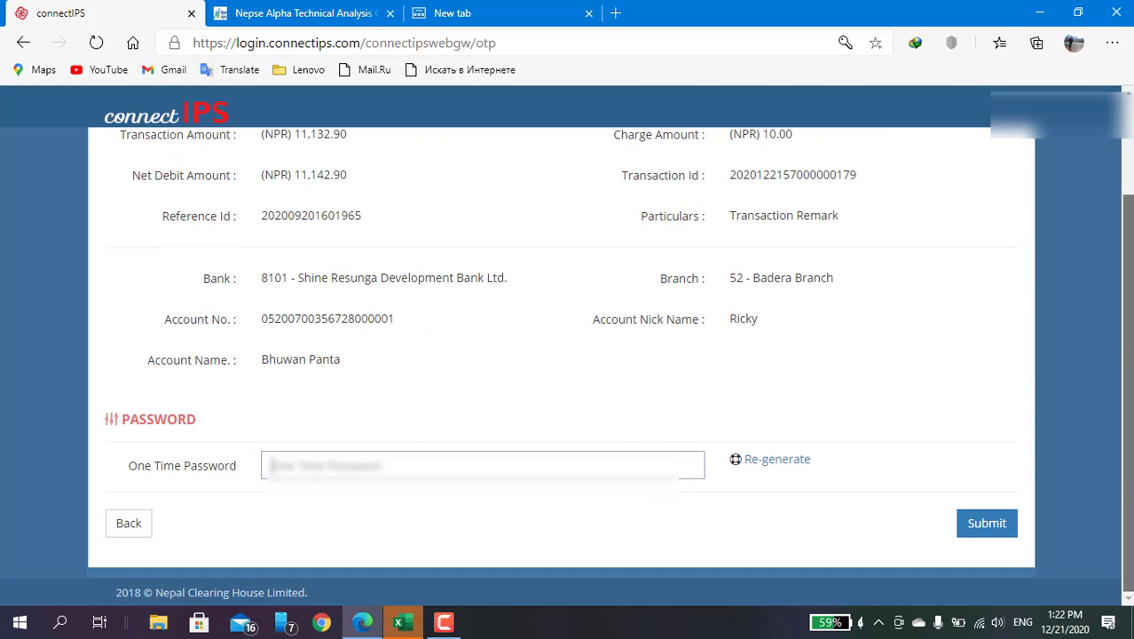
left_click(353, 466)
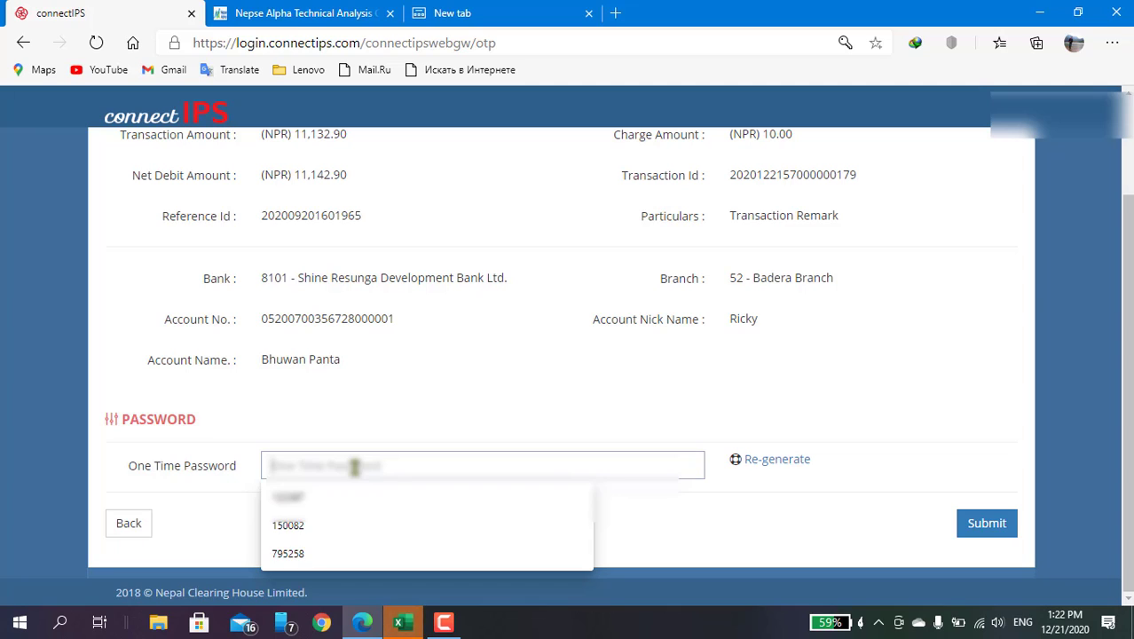
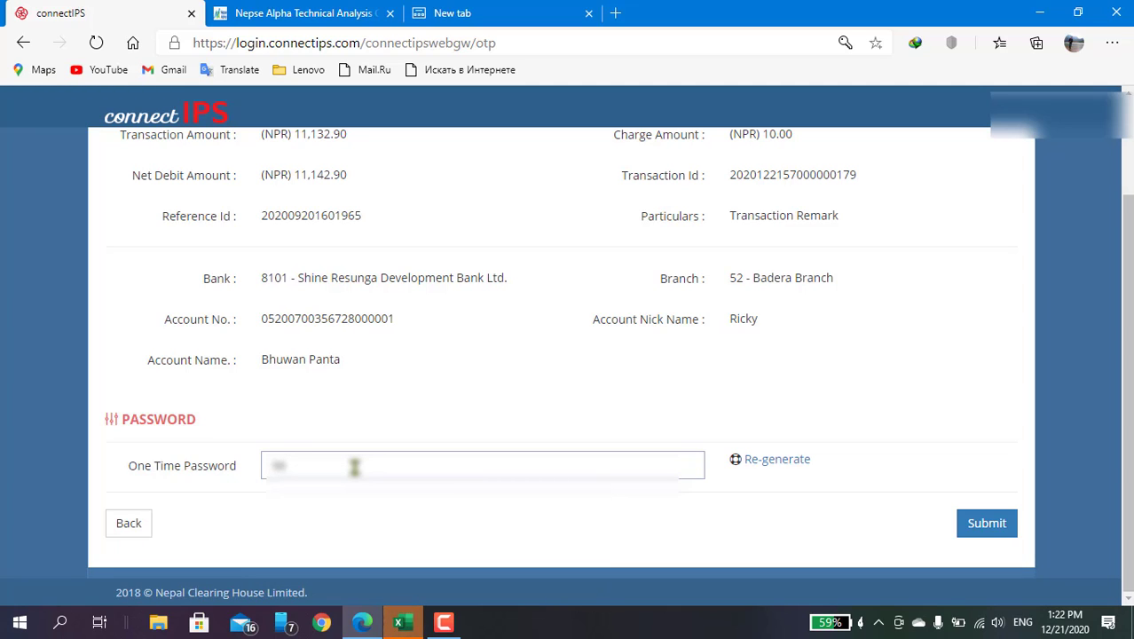
key("BackSpace")
key("BackSpace")
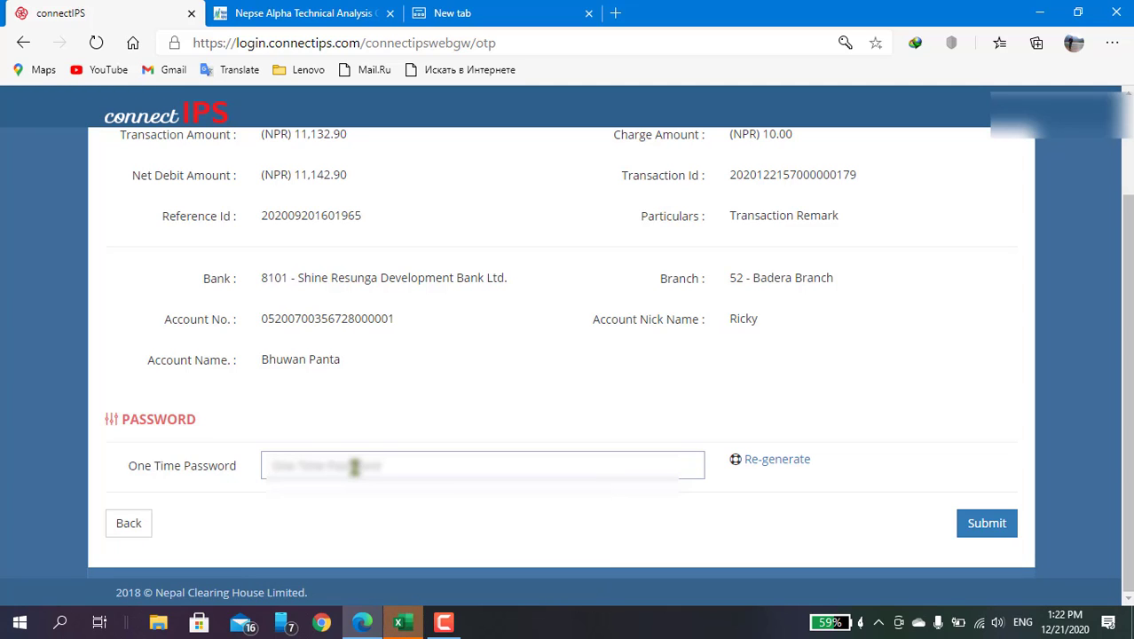
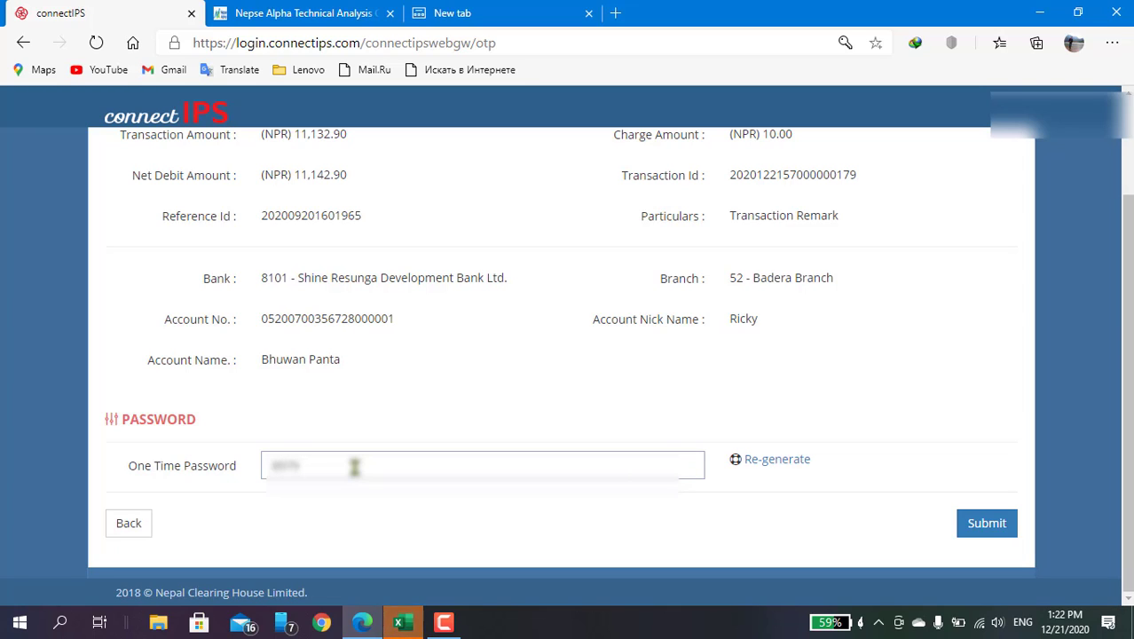
left_click(985, 529)
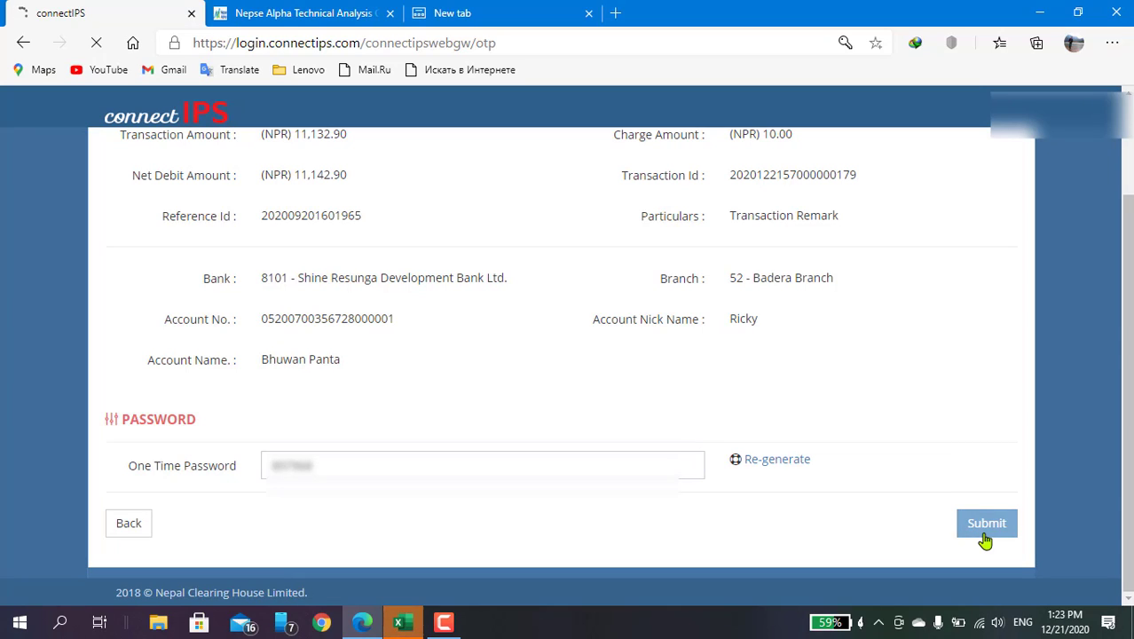